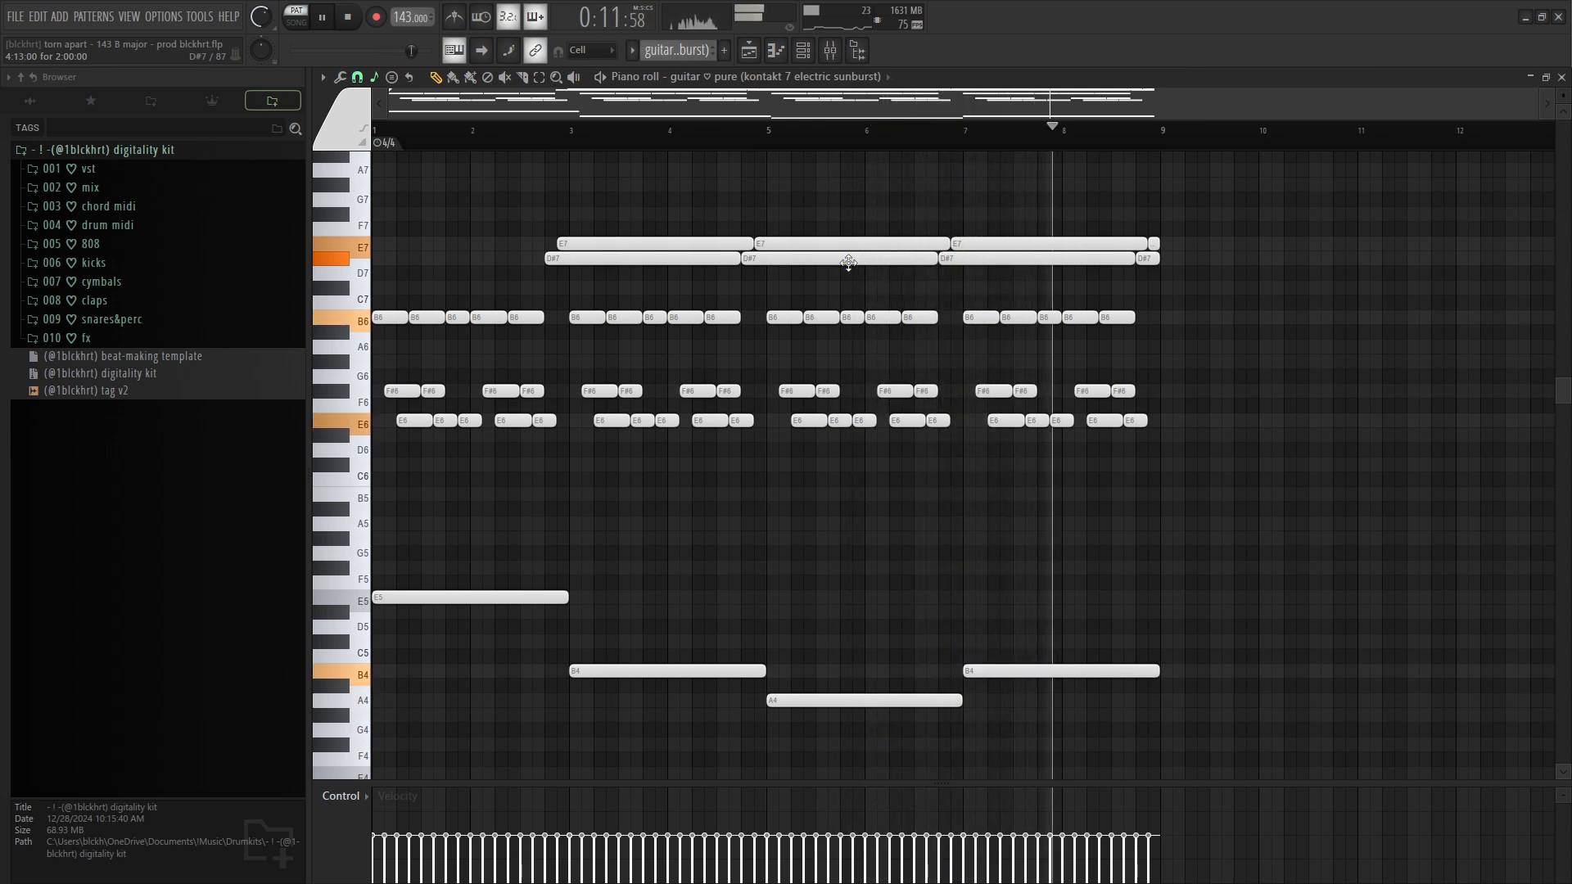
Stop the guitar pattern's playback and select its opening B6, F#6 and E6 notes, followed by the first D#7 and E7 notes
key("space")
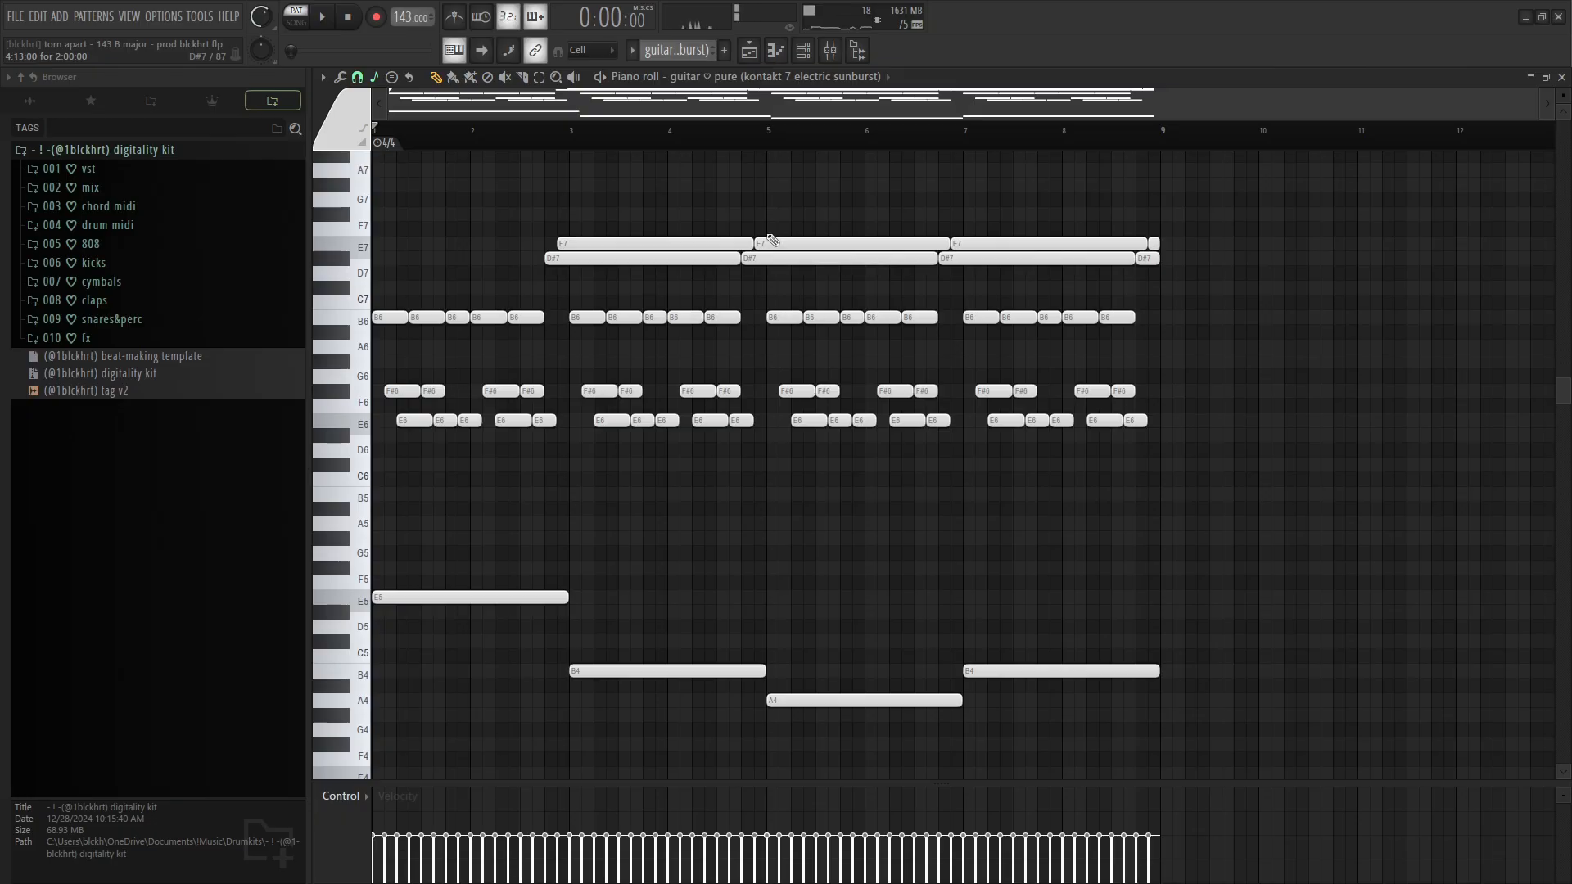
left_click_drag(376, 296, 486, 464)
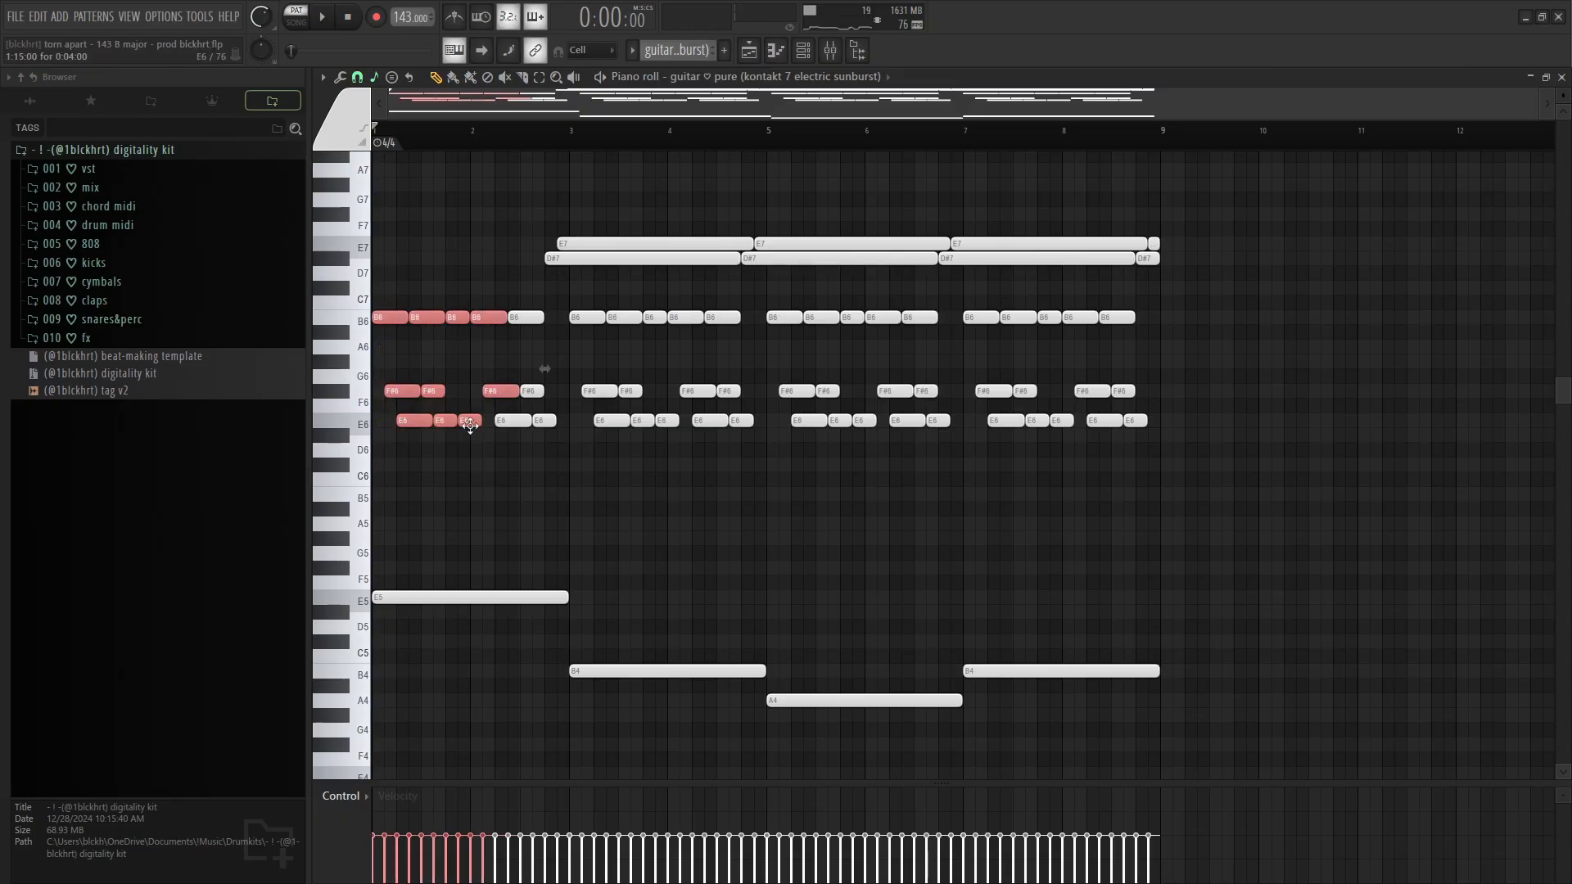
left_click_drag(527, 193, 687, 277)
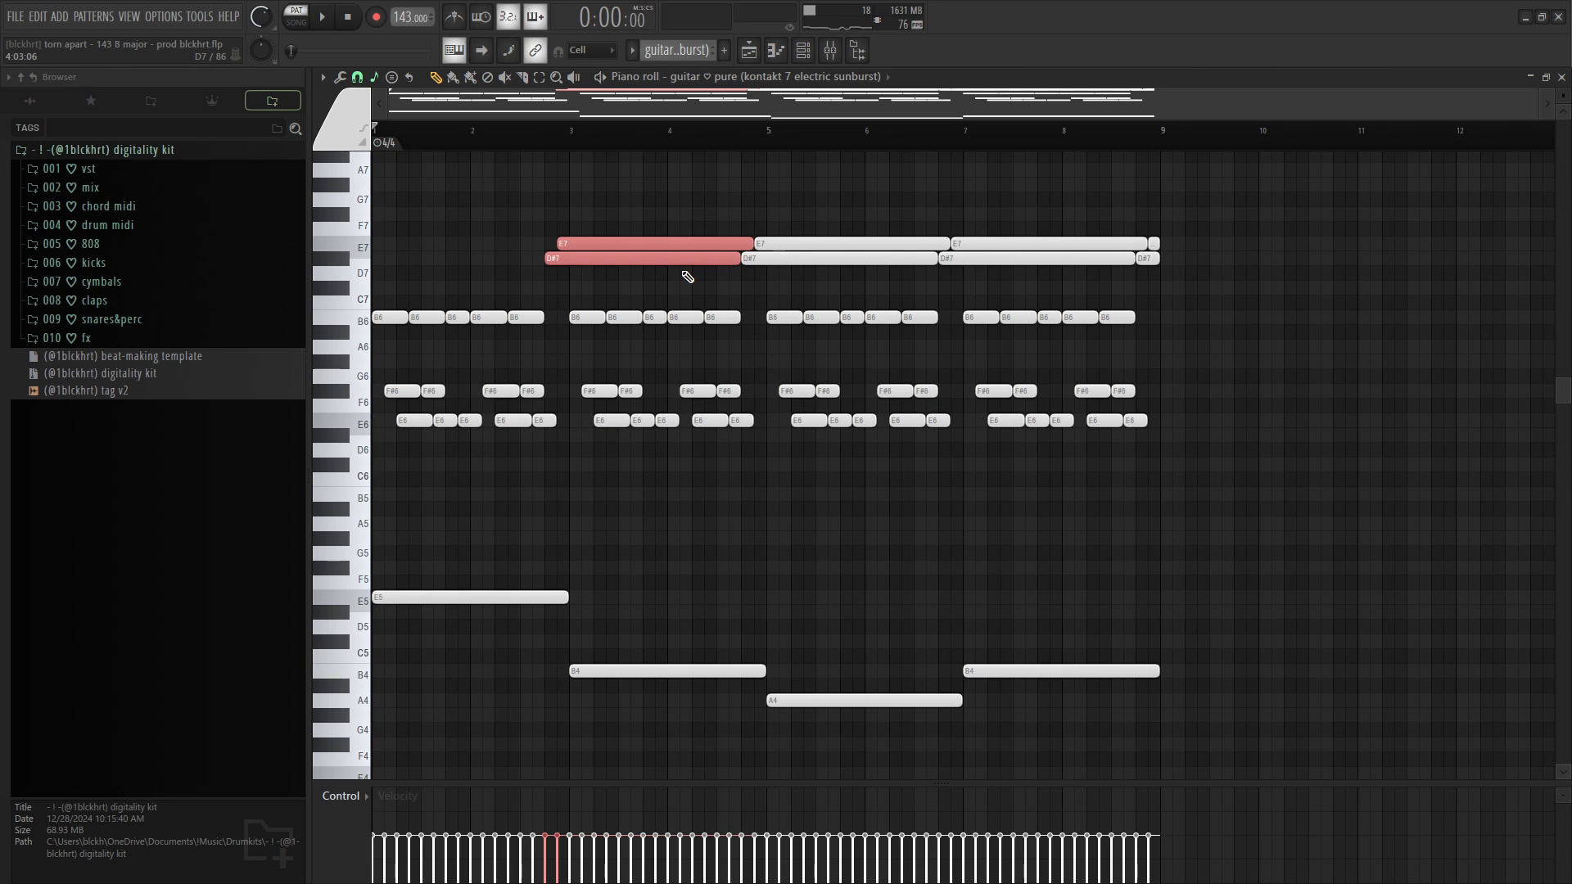
Examine the Kontakt 7 mixer track's effects: parametric EQ, VintageVerb, LuxeVerb reverb, stereo delay and compressor
left_click(829, 51)
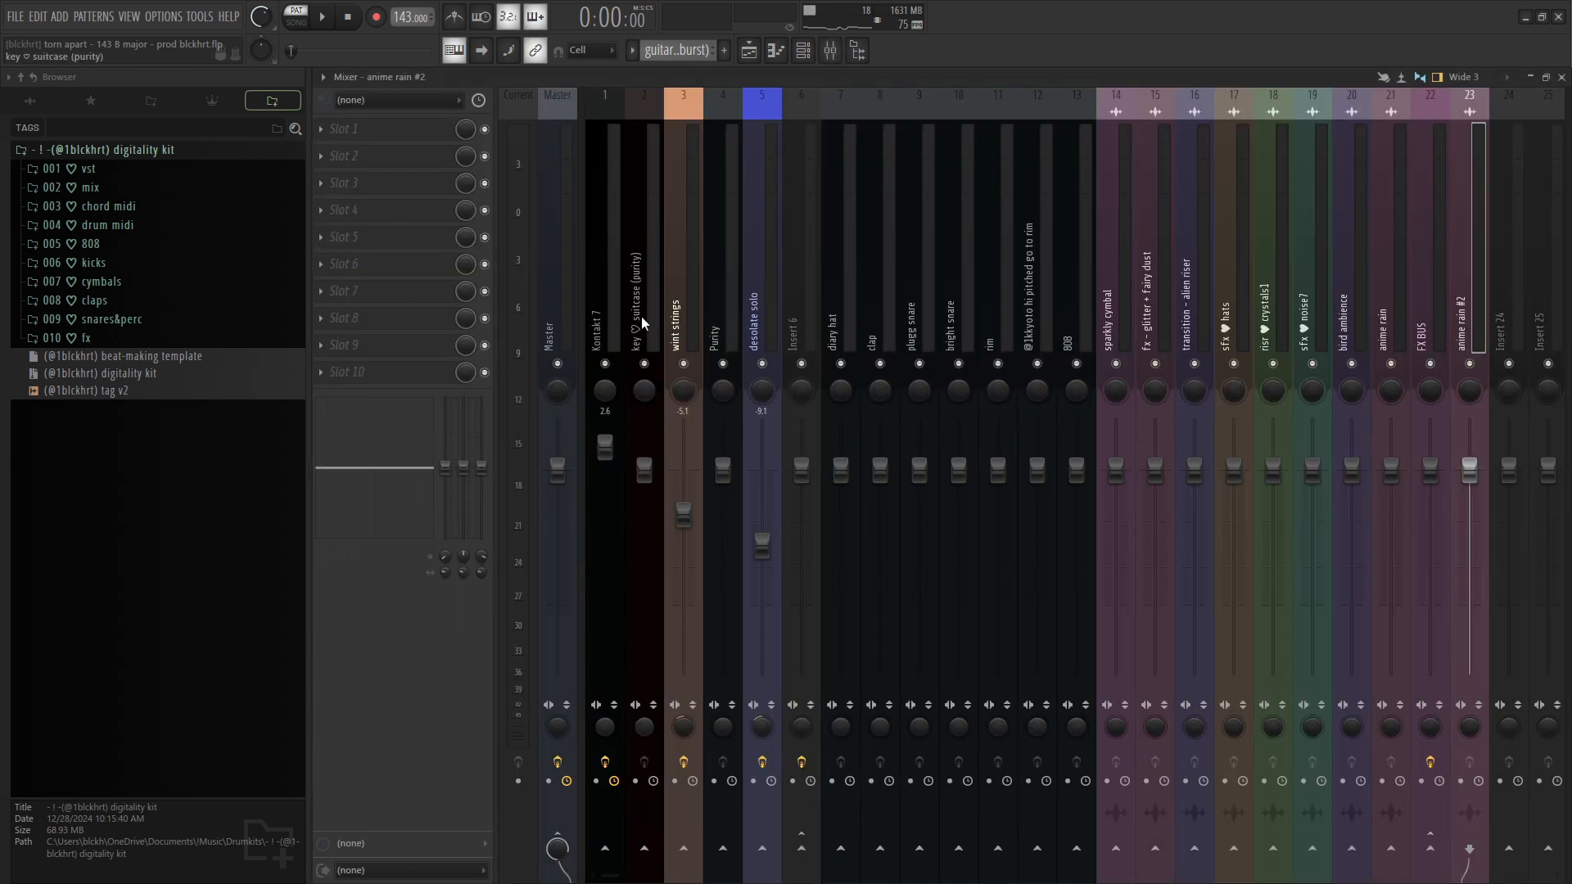
left_click(605, 300)
left_click(413, 131)
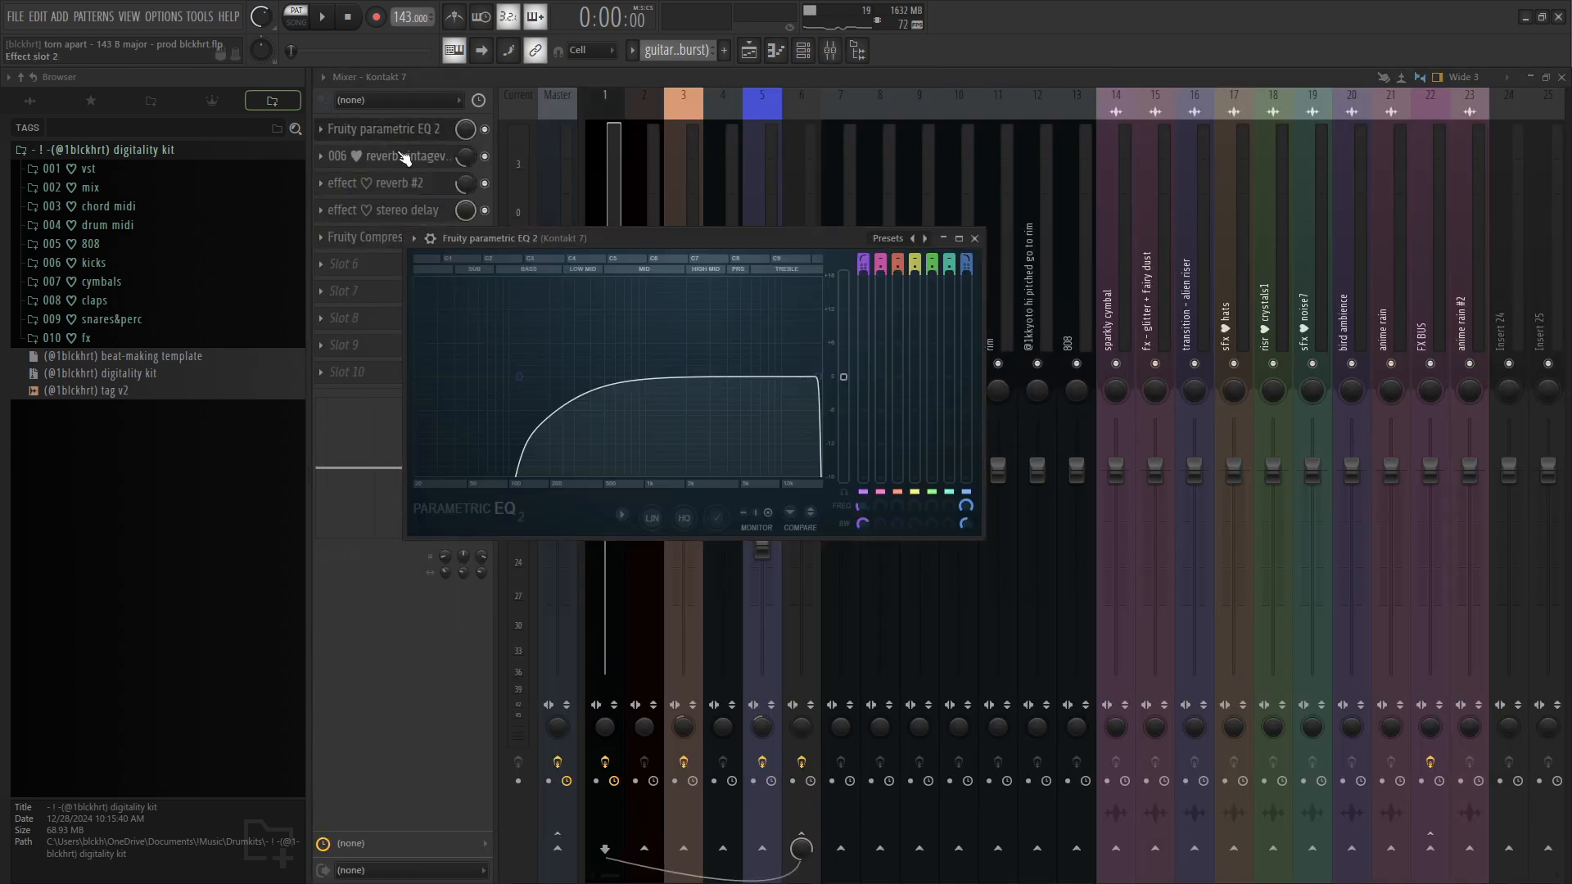
left_click(404, 155)
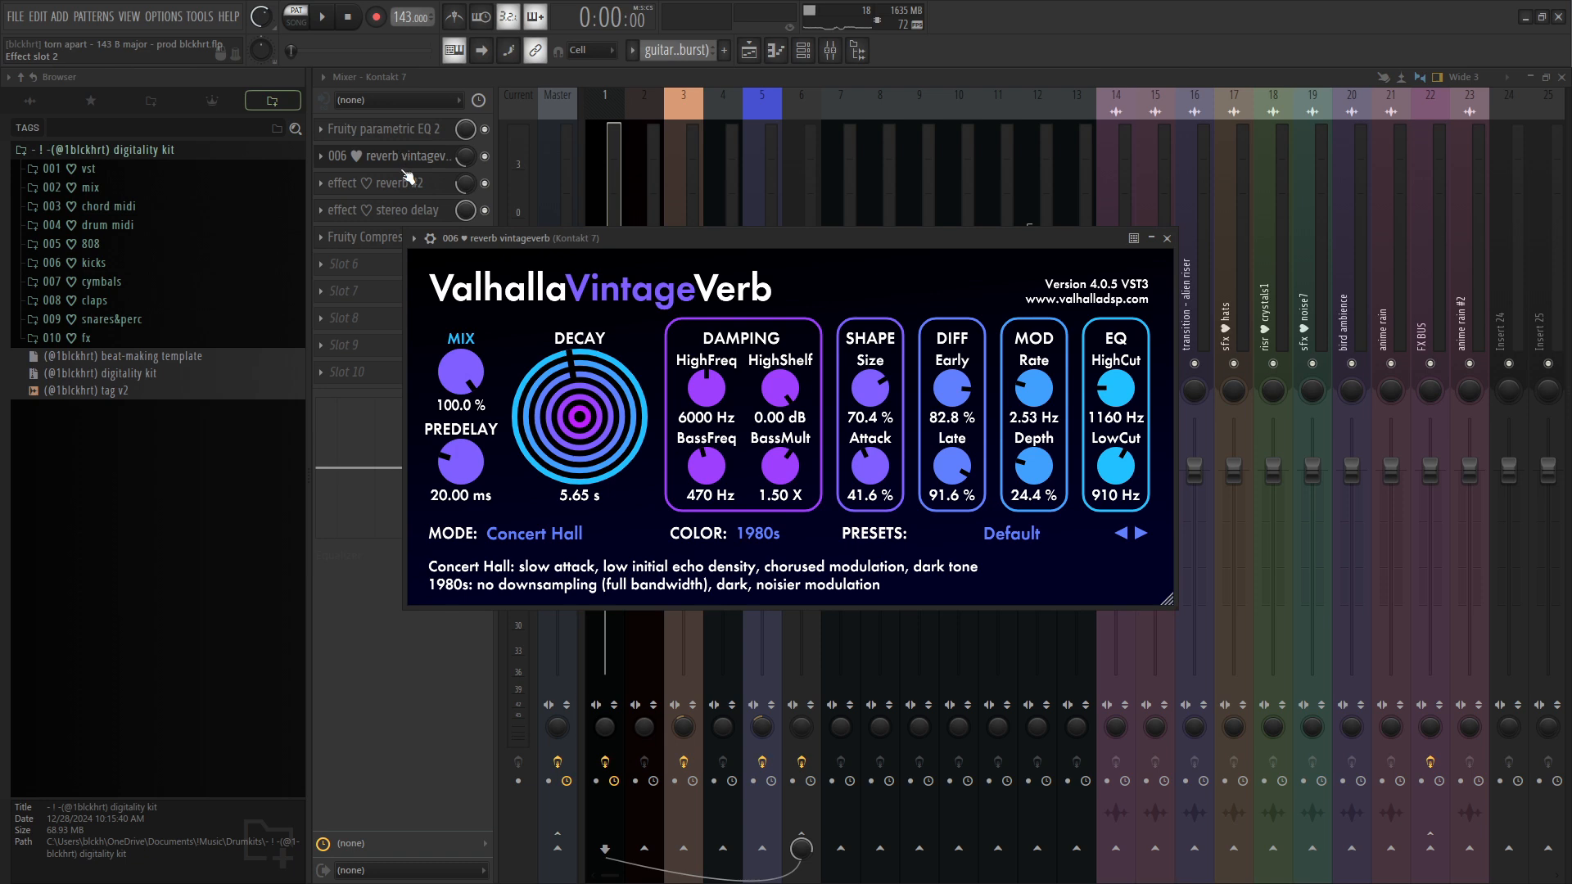
left_click(405, 180)
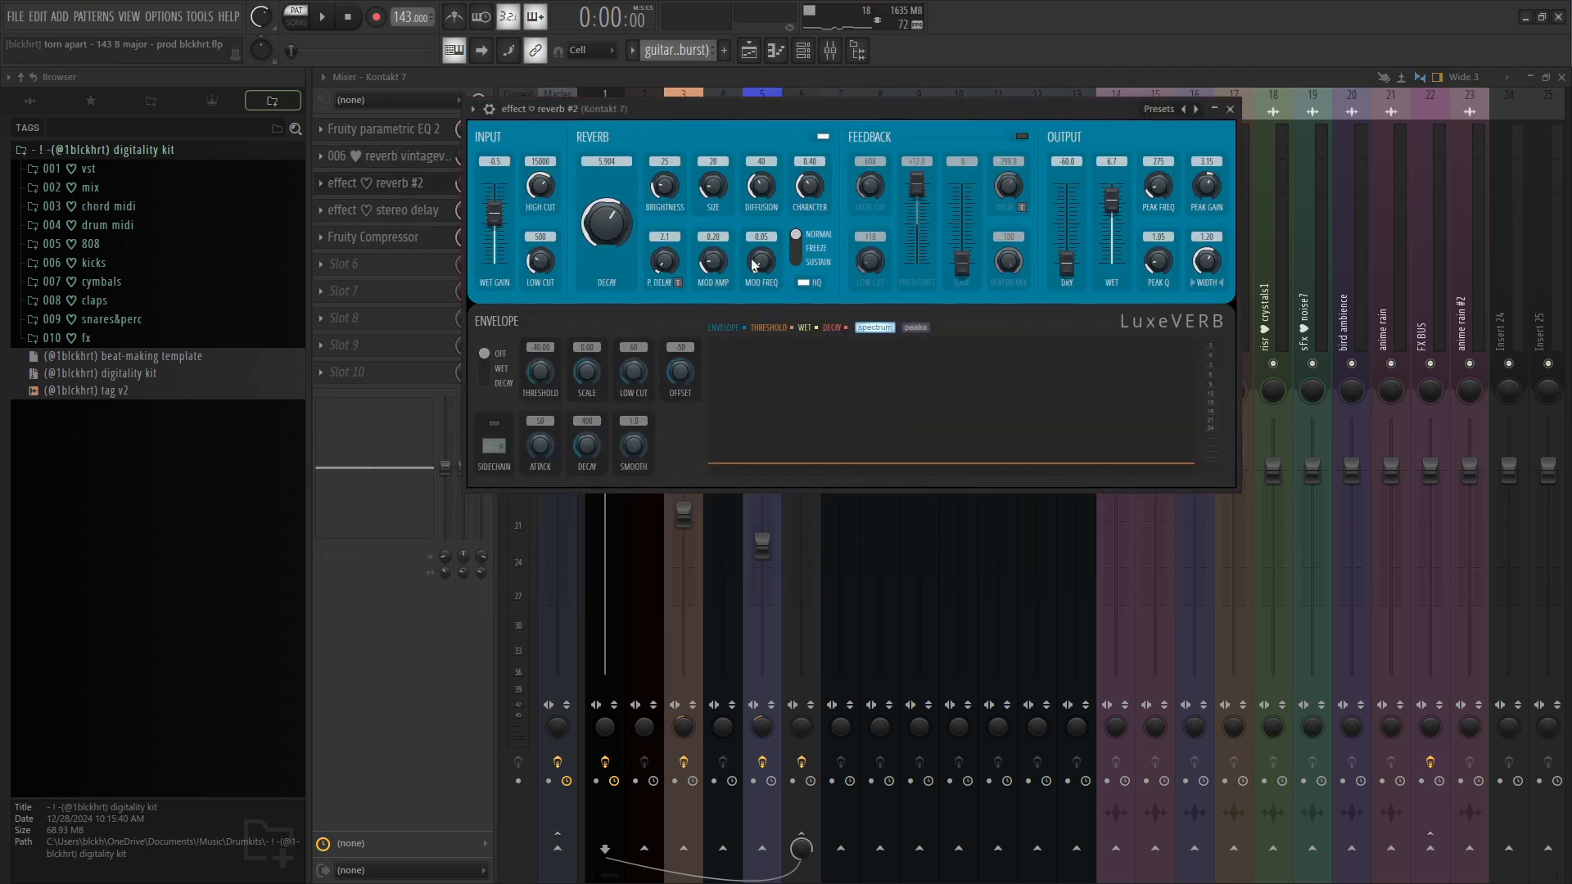
left_click(406, 210)
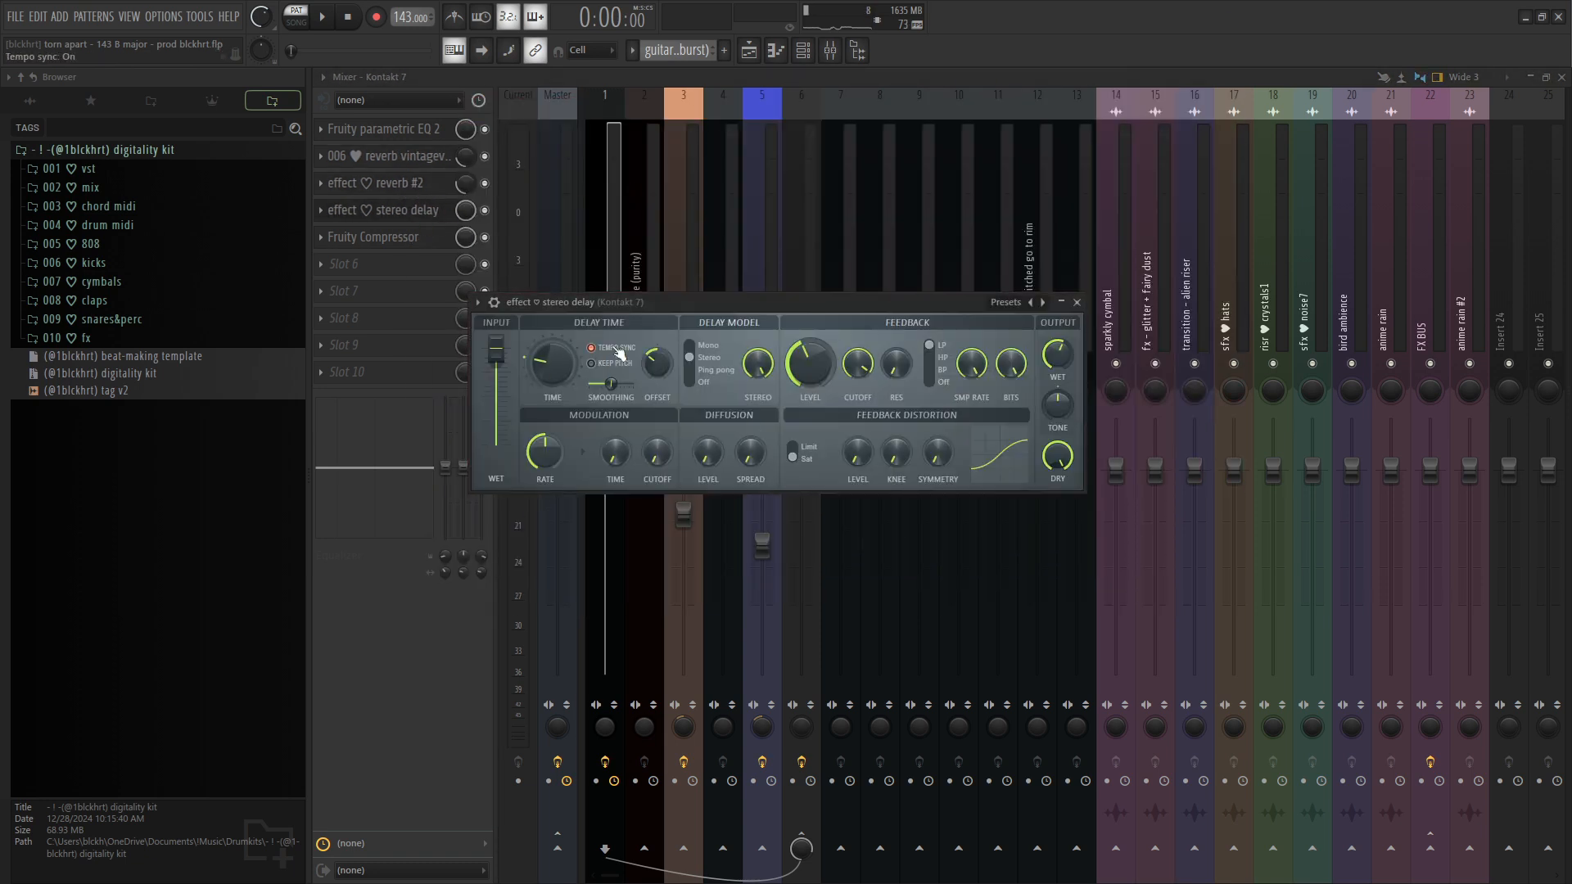
left_click(409, 236)
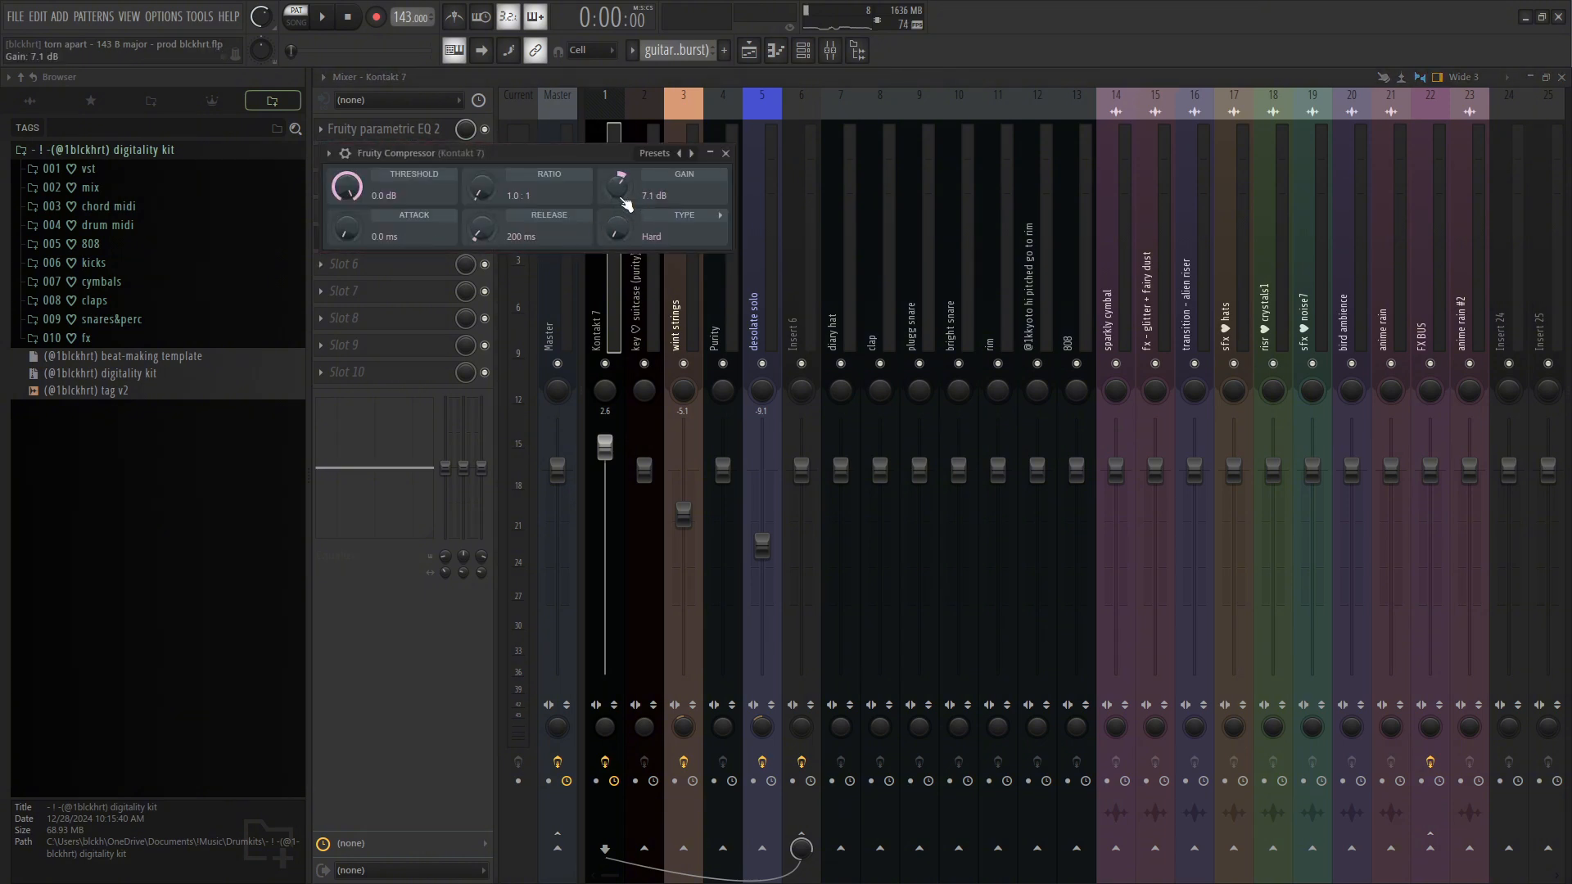
Open the purity fav string pattern from Track 2 of the playlist in the piano roll and audition it
key("F5")
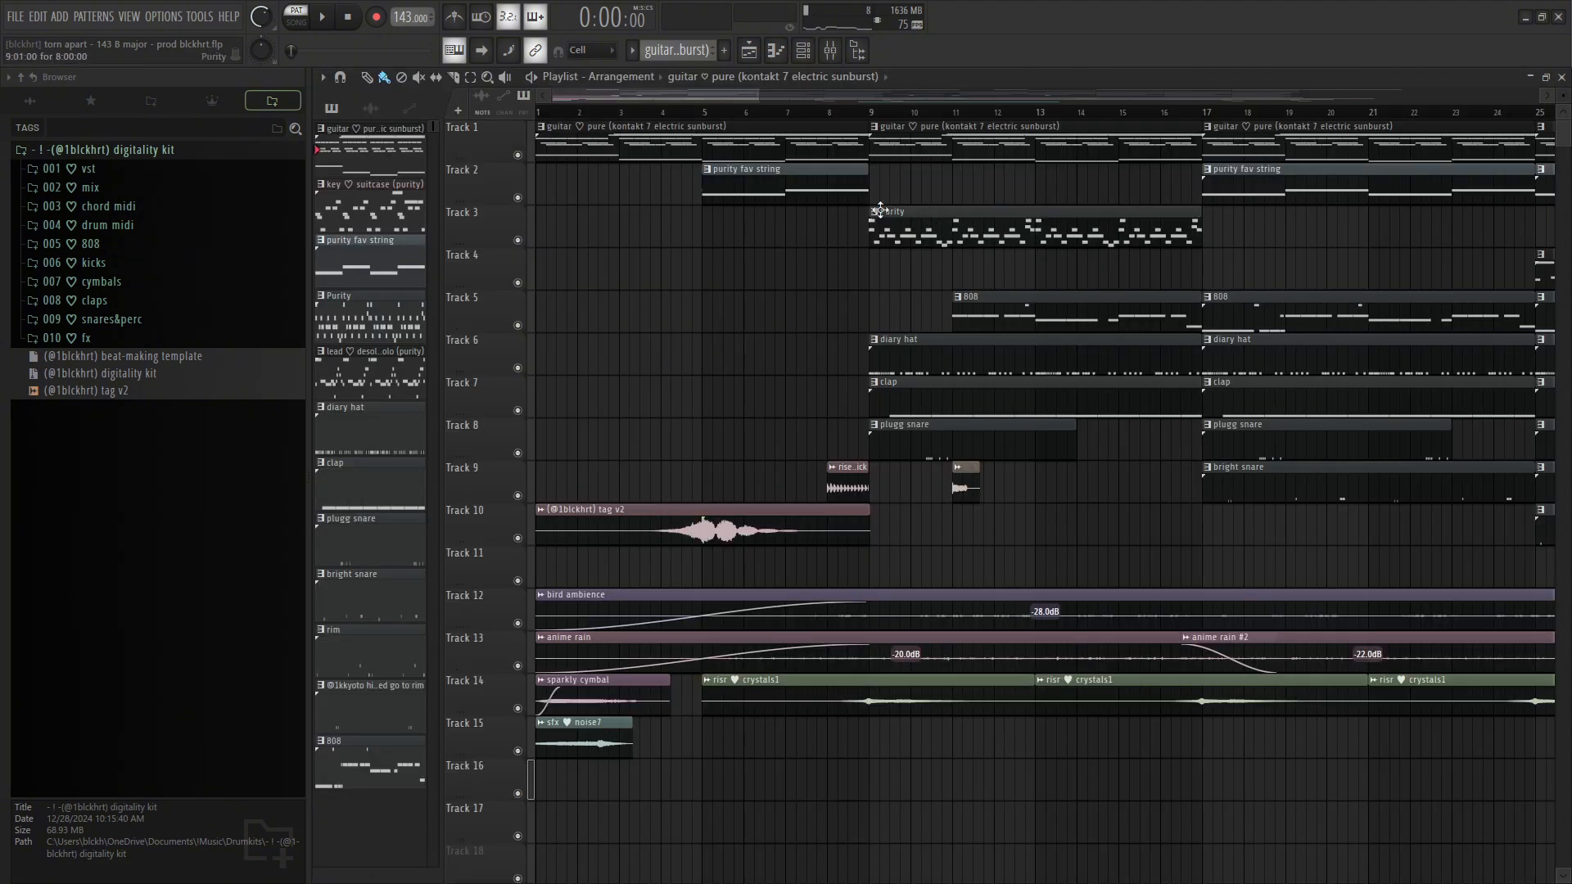
double_click(747, 182)
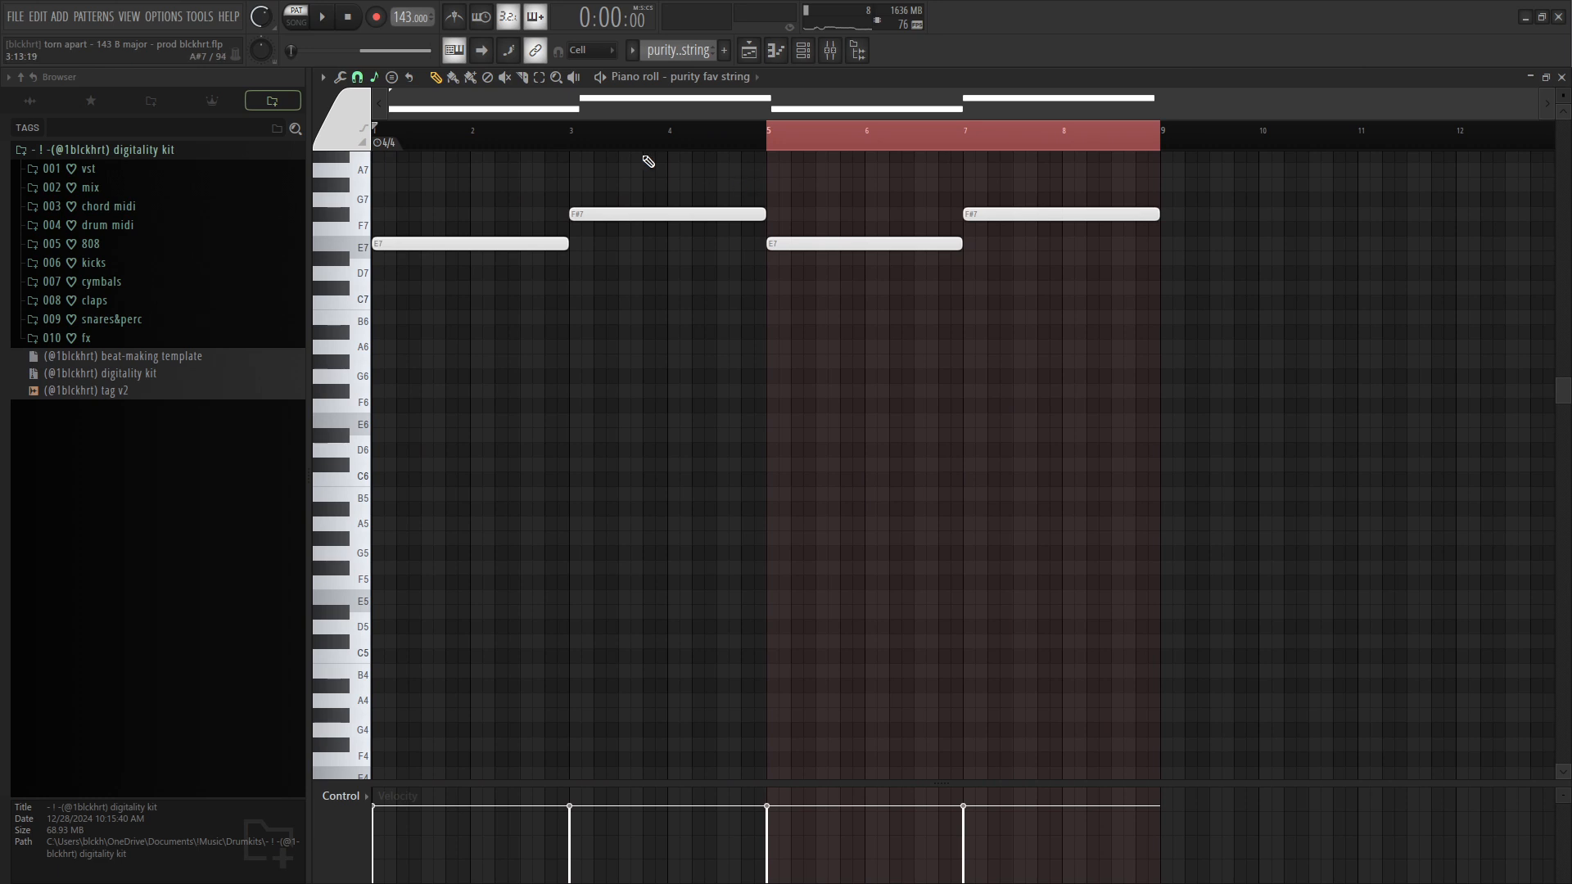
scroll(495, 239, "up", 4)
key("space")
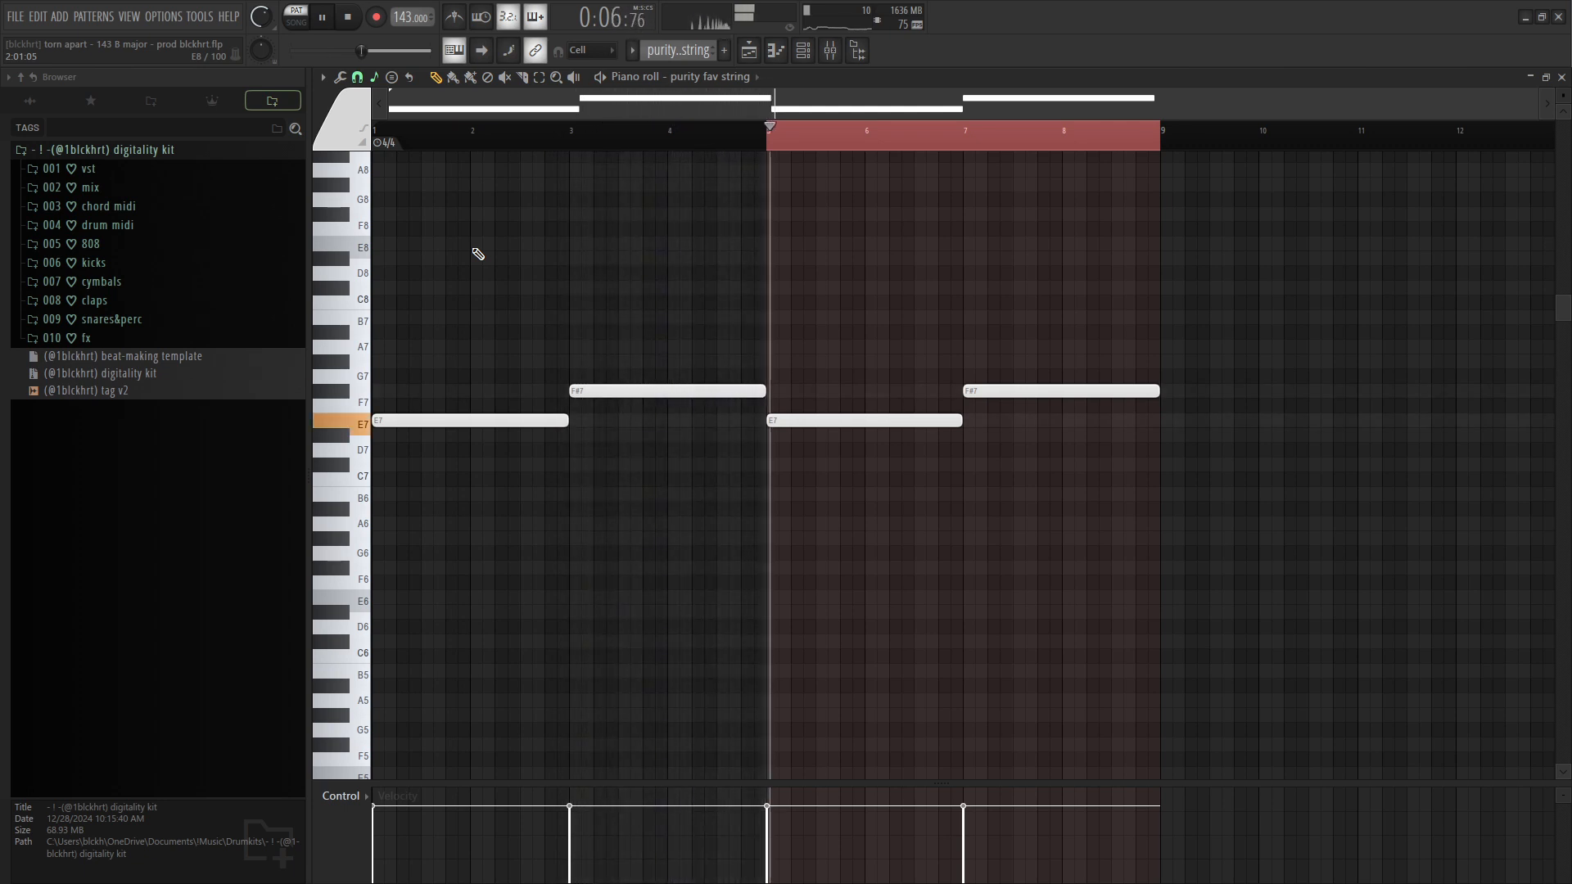
key("space")
Inspect the wint strings mixer track's effects: Fruity parametric EQ 2, HalfTime, Fruity Reeverb 2 and Fruity Stereo Enhancer
left_click(830, 52)
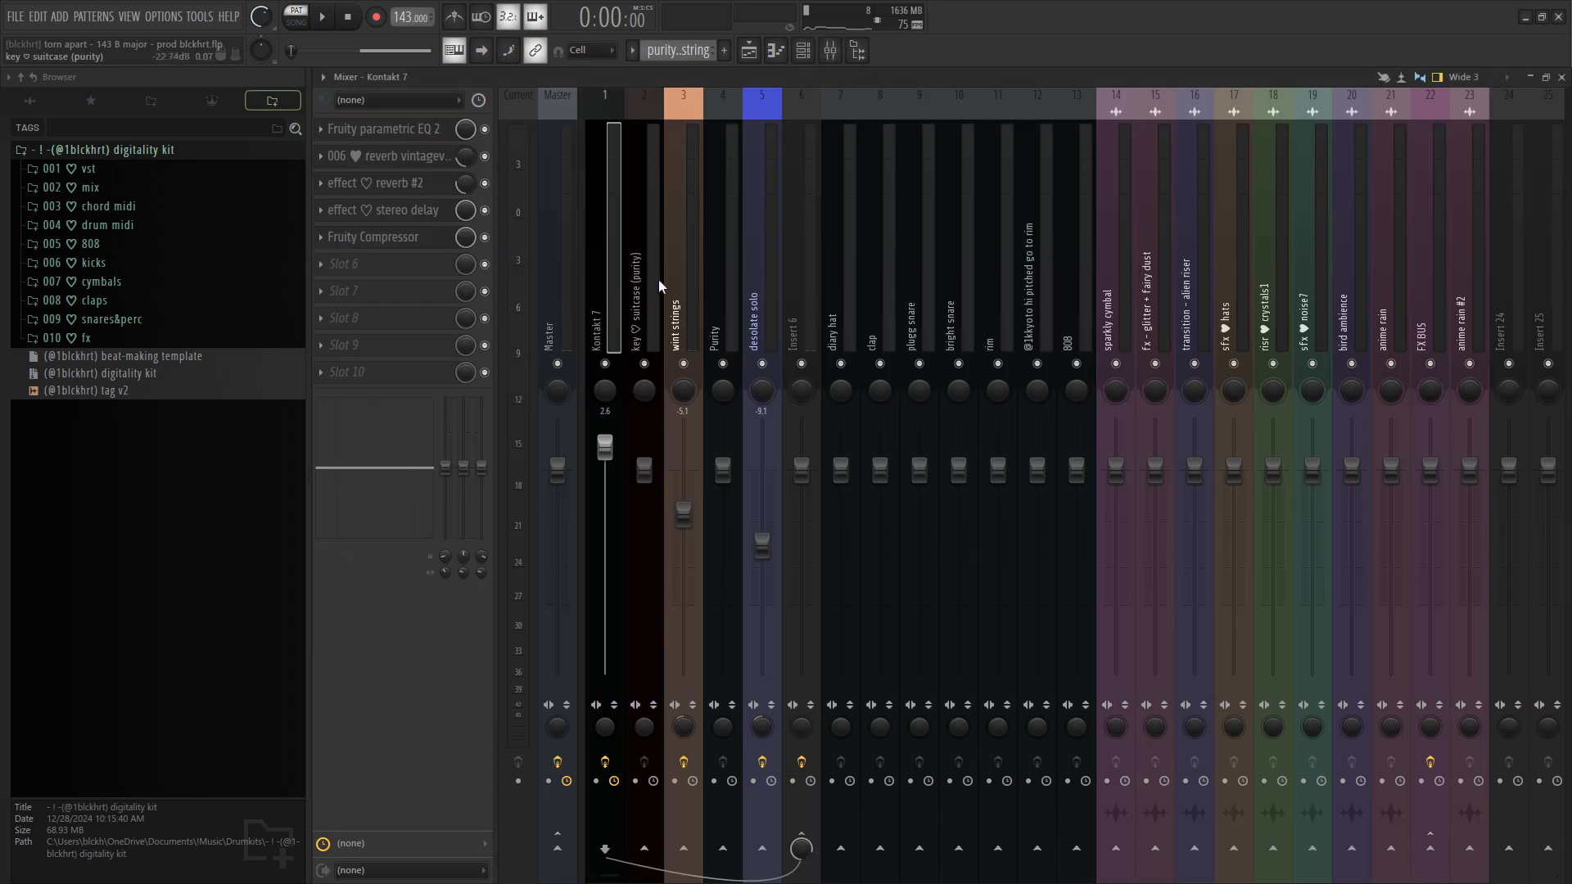
left_click(383, 129)
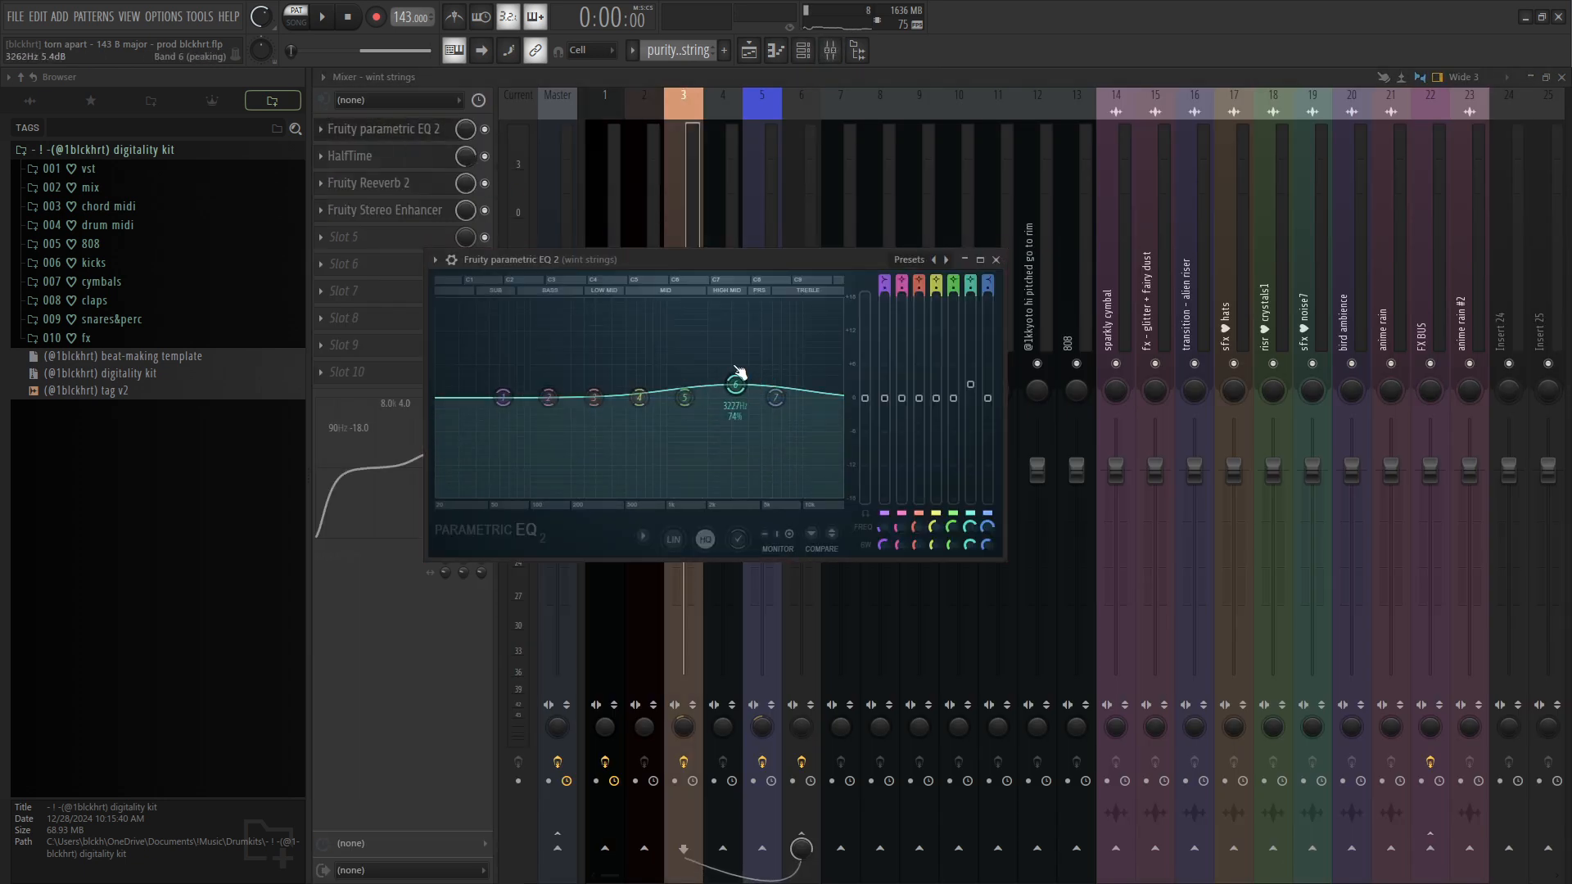
left_click(395, 161)
left_click(392, 187)
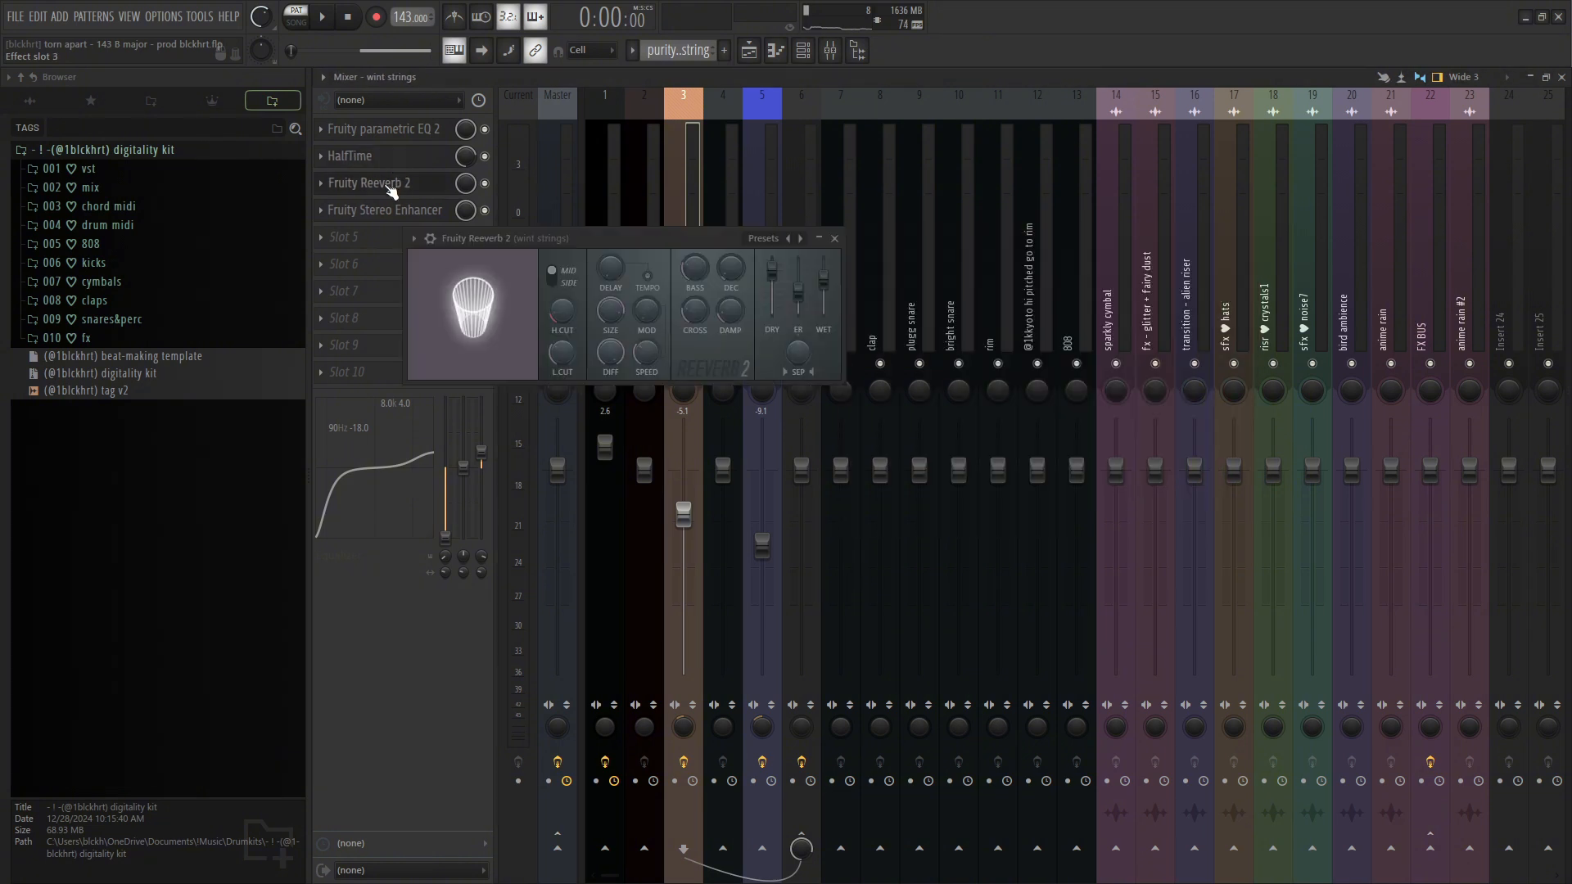
left_click(395, 211)
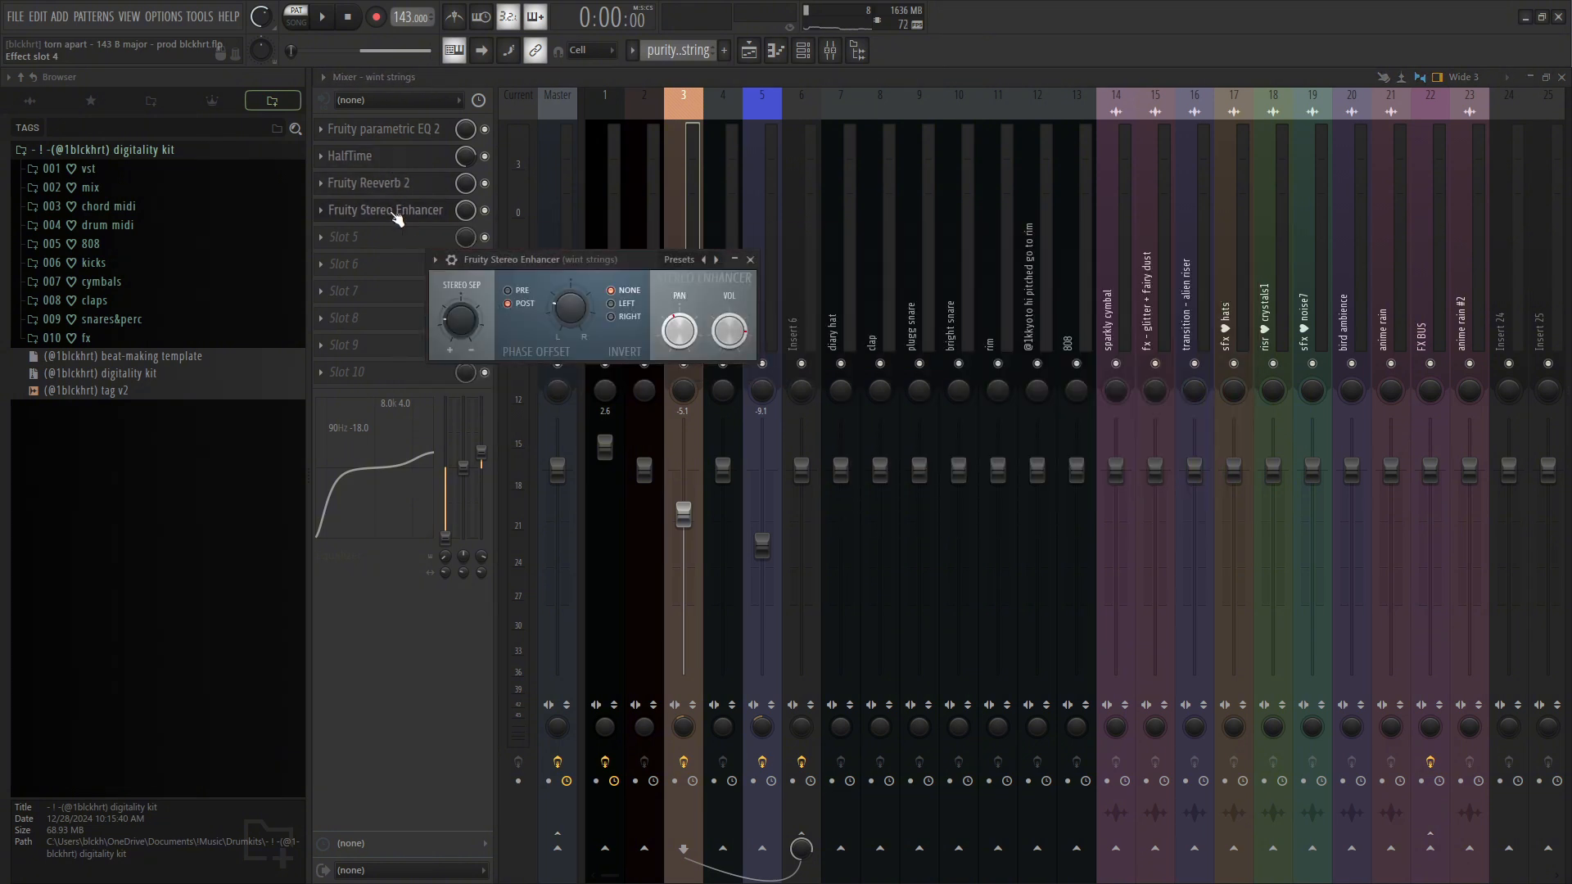
left_click(396, 217)
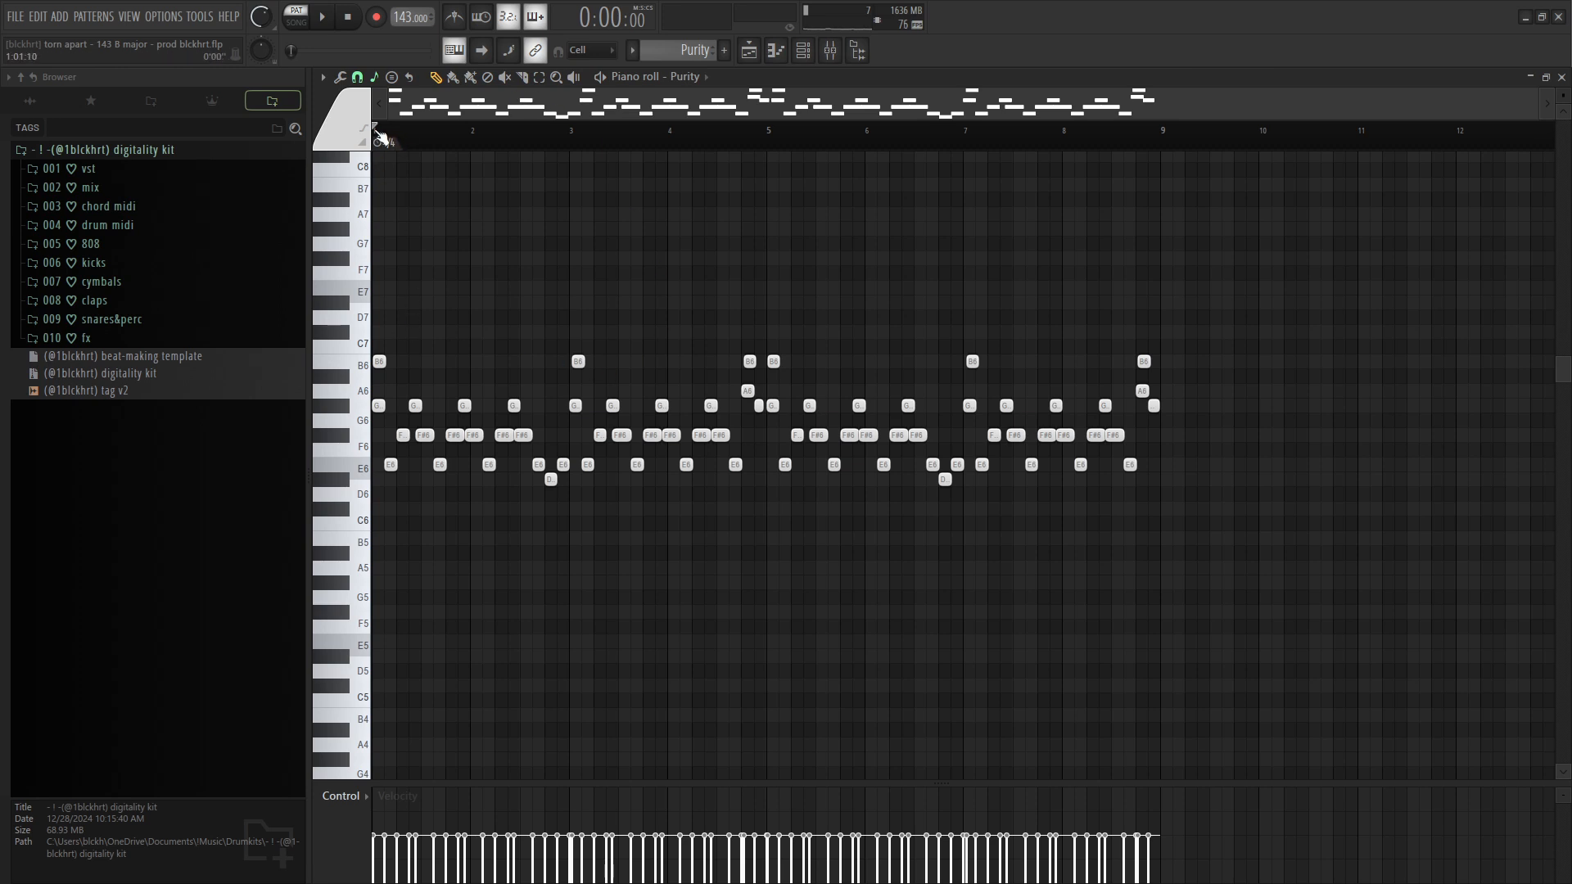
Mark the first two bars of the Purity pattern and select a group of its notes for a closer look
left_click_drag(379, 135, 573, 144)
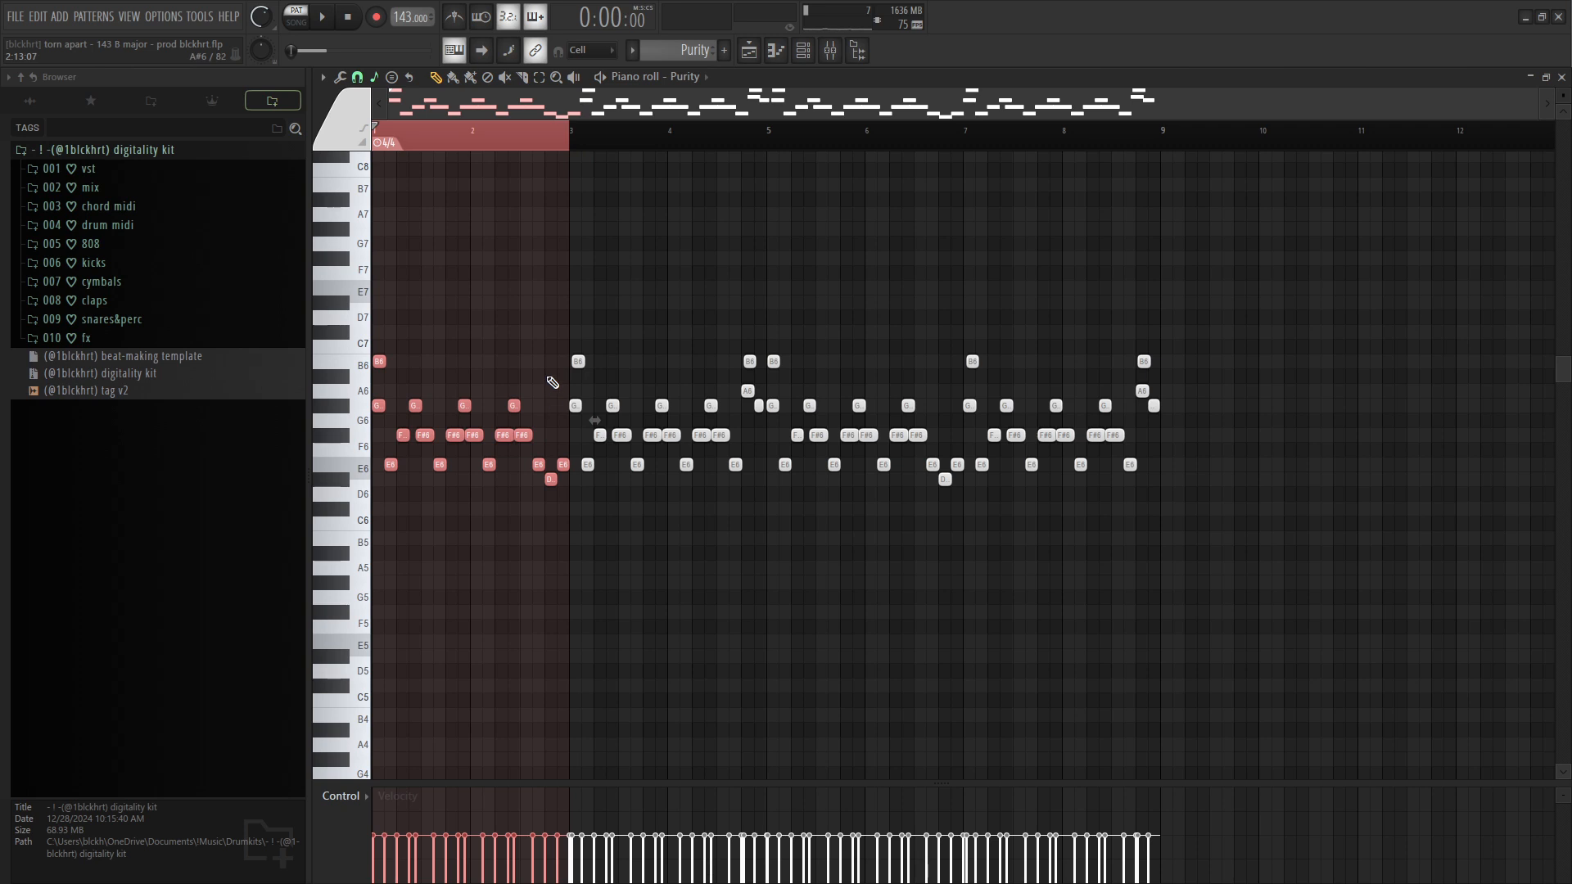
scroll(492, 410, "up", 2)
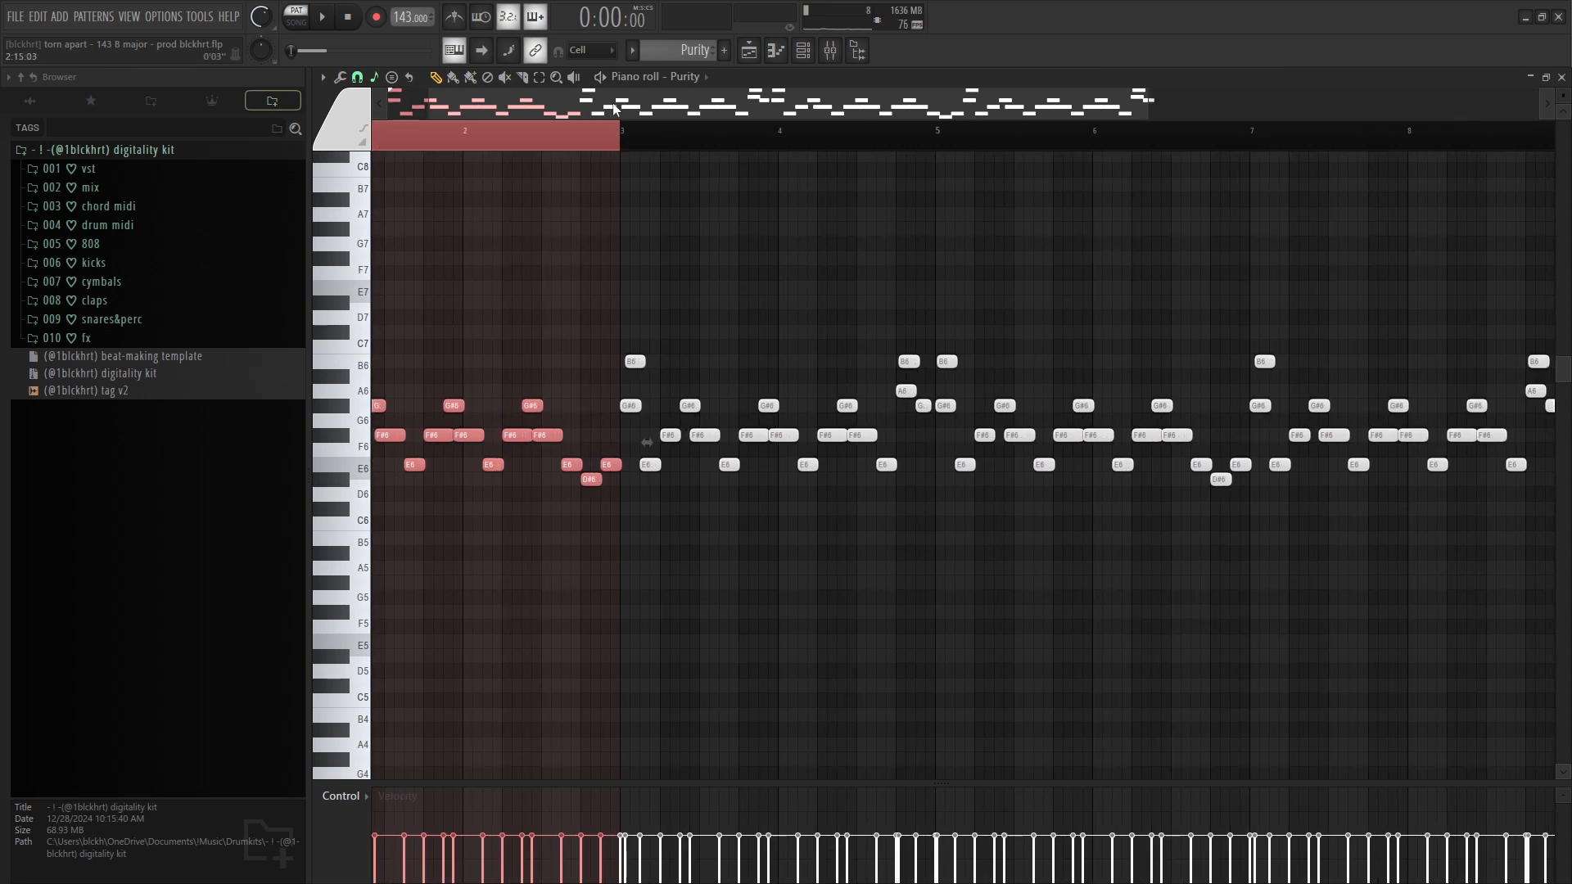
scroll(488, 371, "up", 5)
left_click_drag(585, 357, 721, 470)
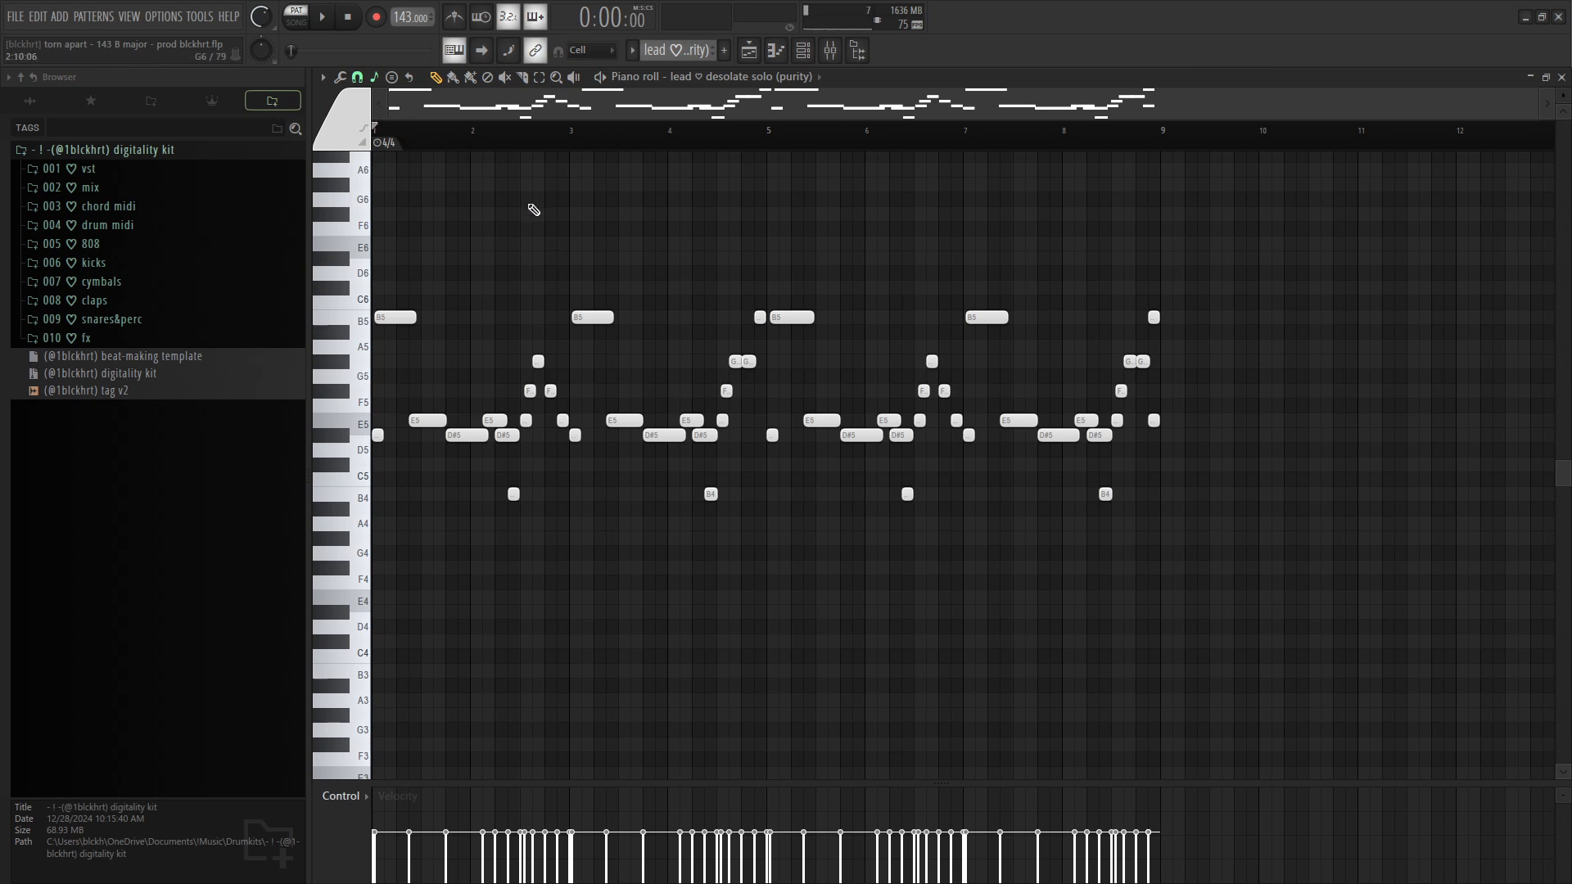
Play the lead desolate solo pattern, stop it, and select a group of its melody notes up close
key("space")
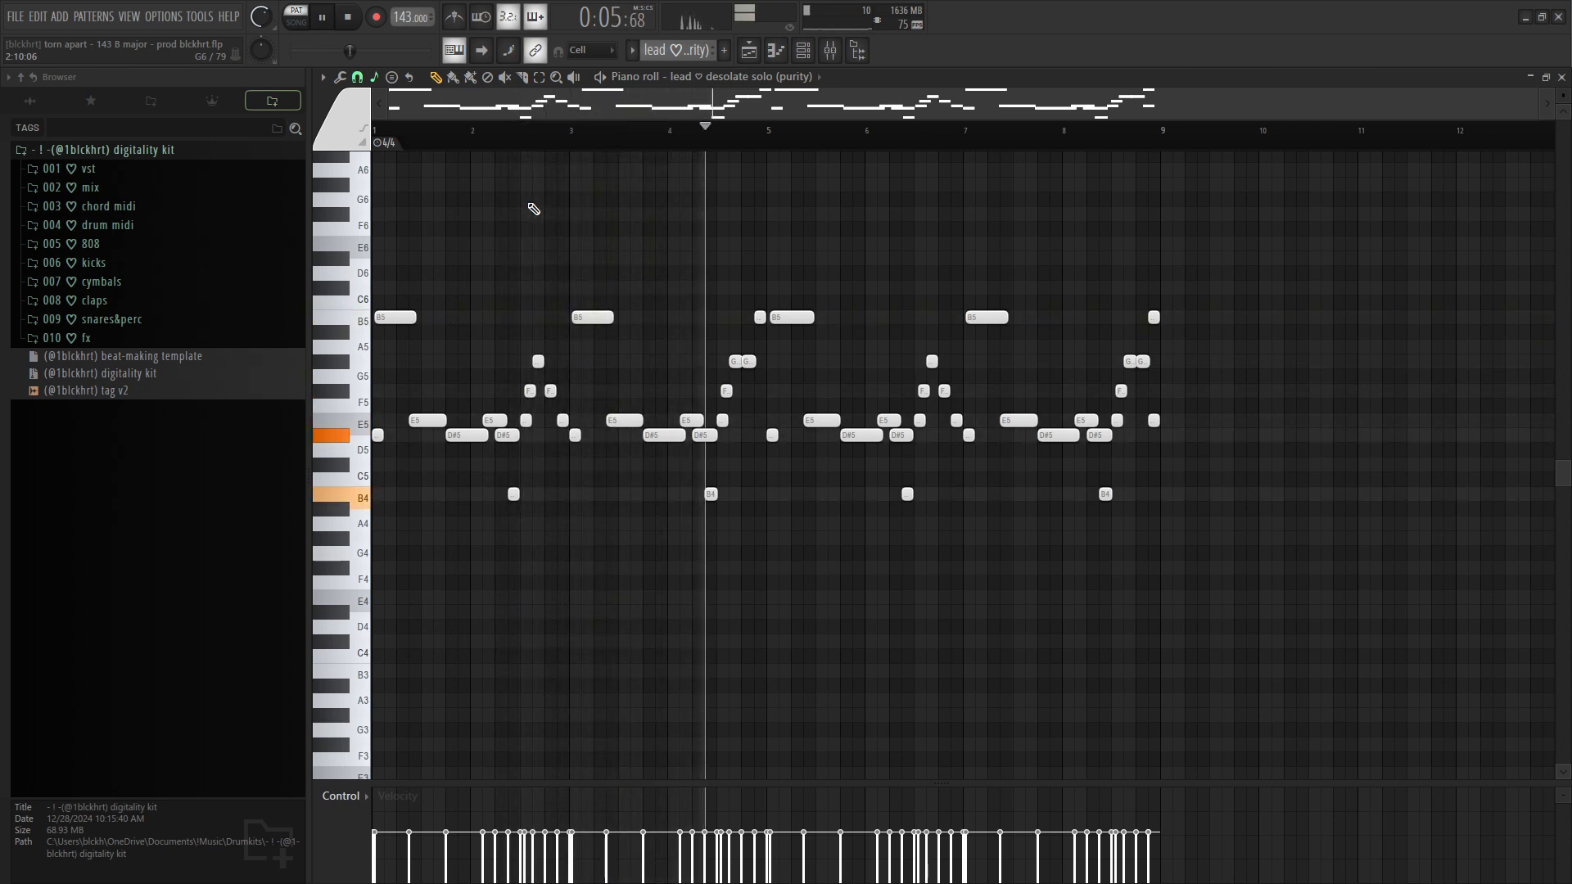
key("space")
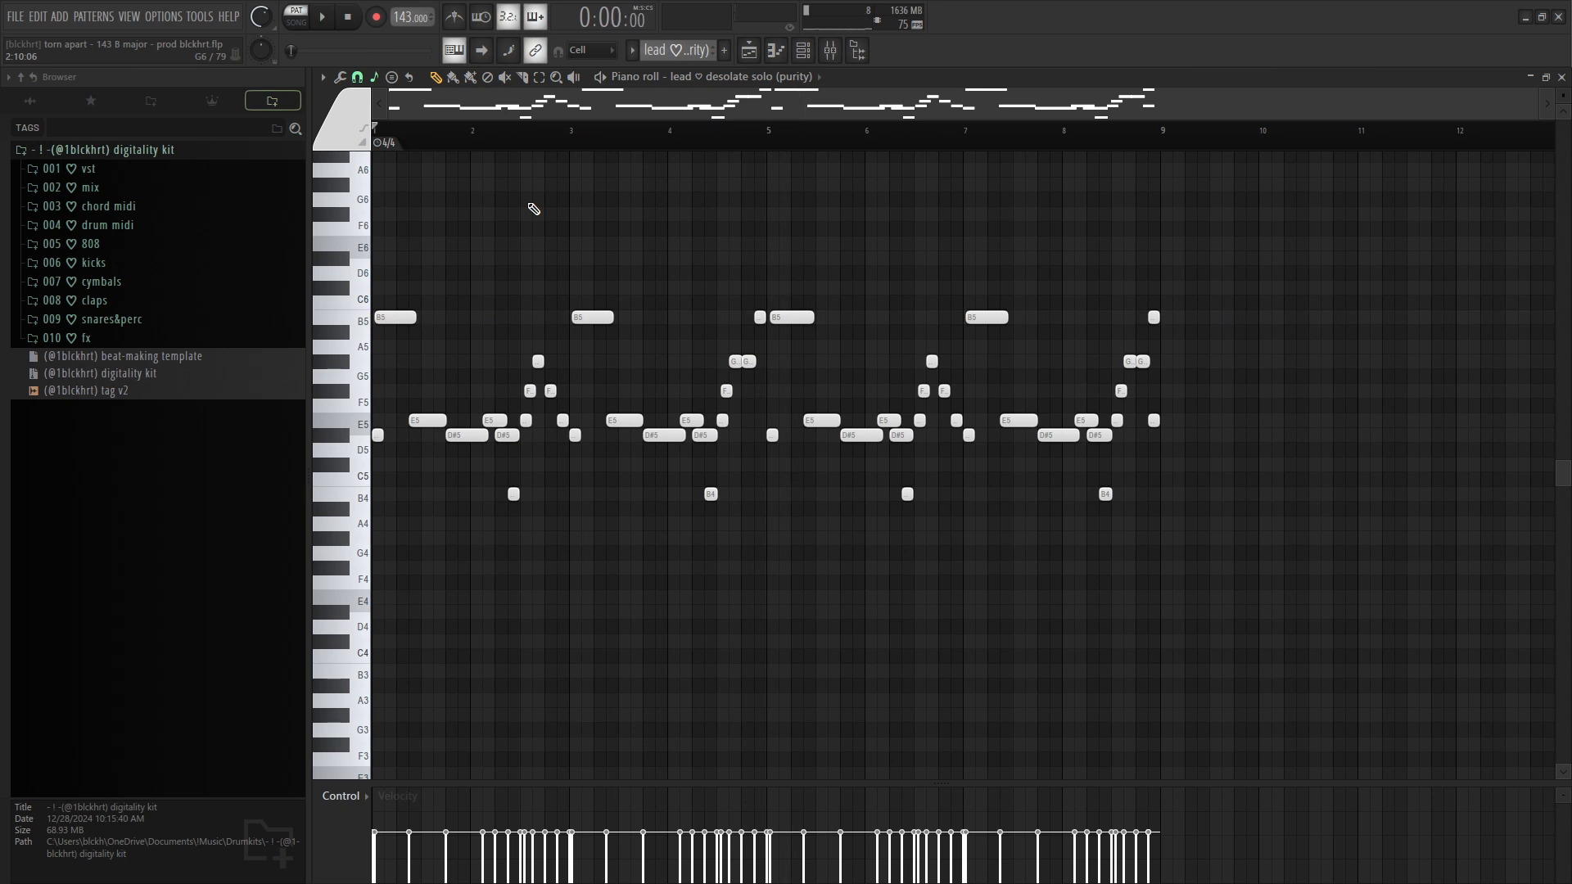
scroll(534, 491, "up", 4, "ctrl")
left_click_drag(485, 353, 538, 440)
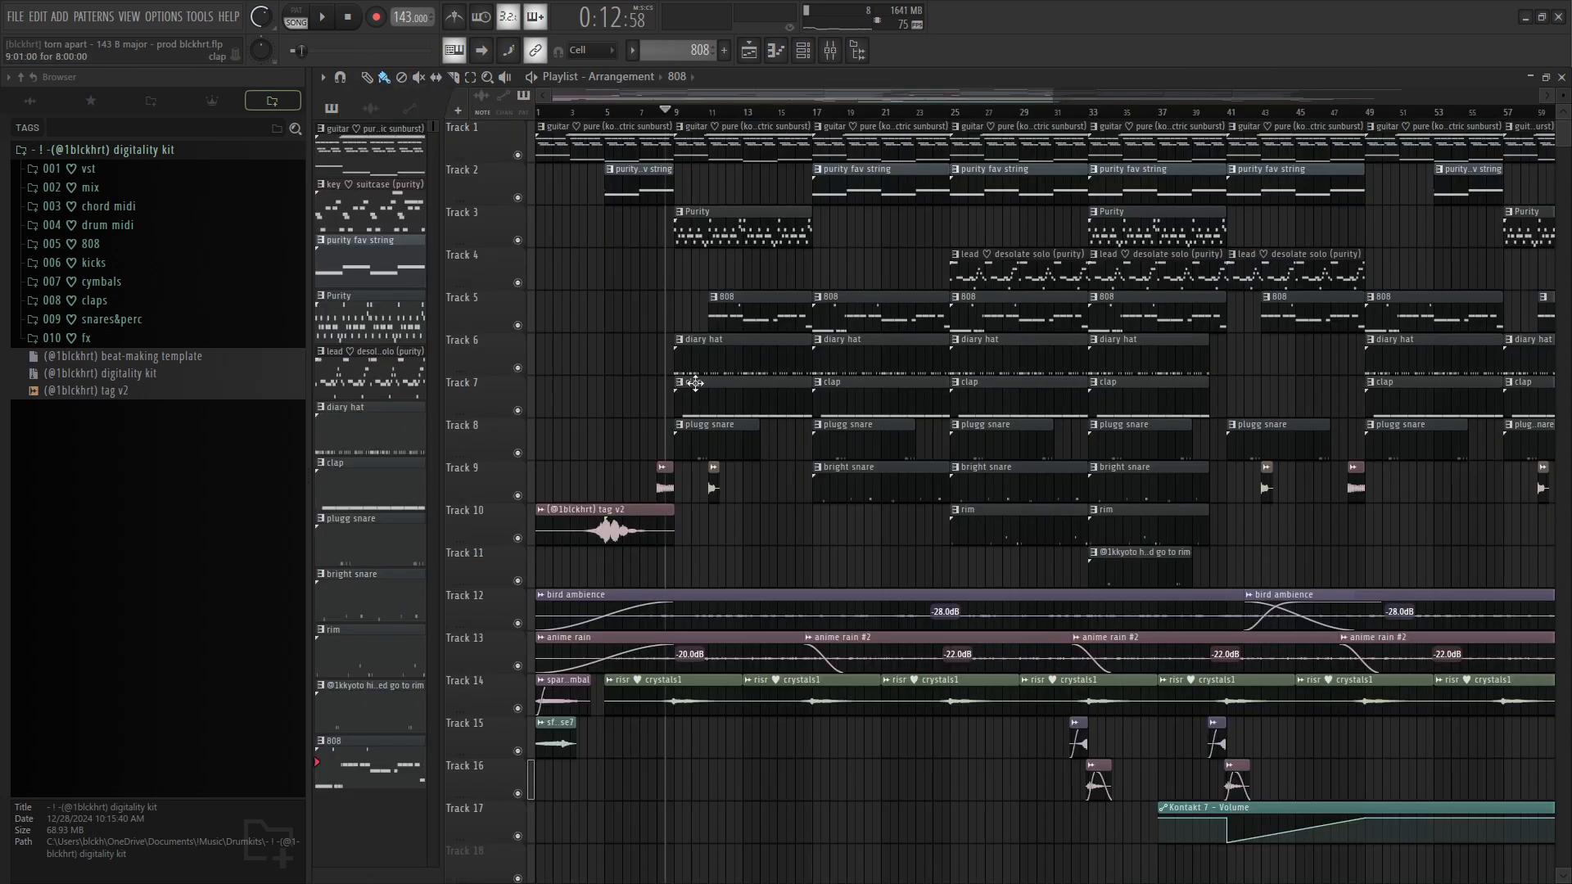
Open the 808 pattern from Track 5 in the piano roll, clear its time selection and audition it in pattern mode
left_click(292, 25)
double_click(722, 315)
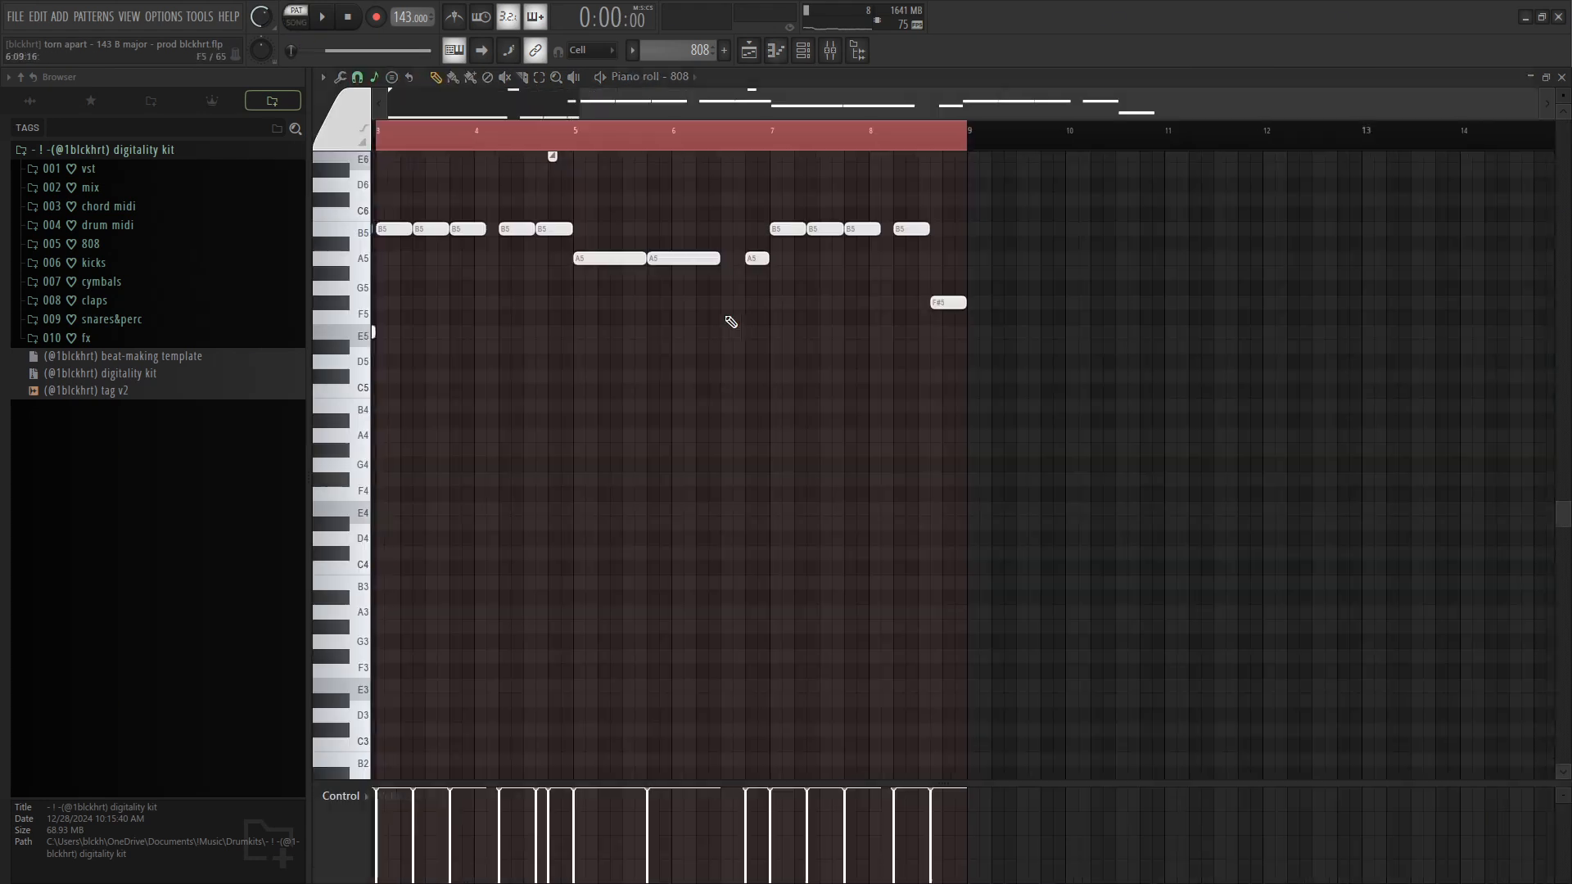
left_click(381, 142)
scroll(509, 356, "up", 4)
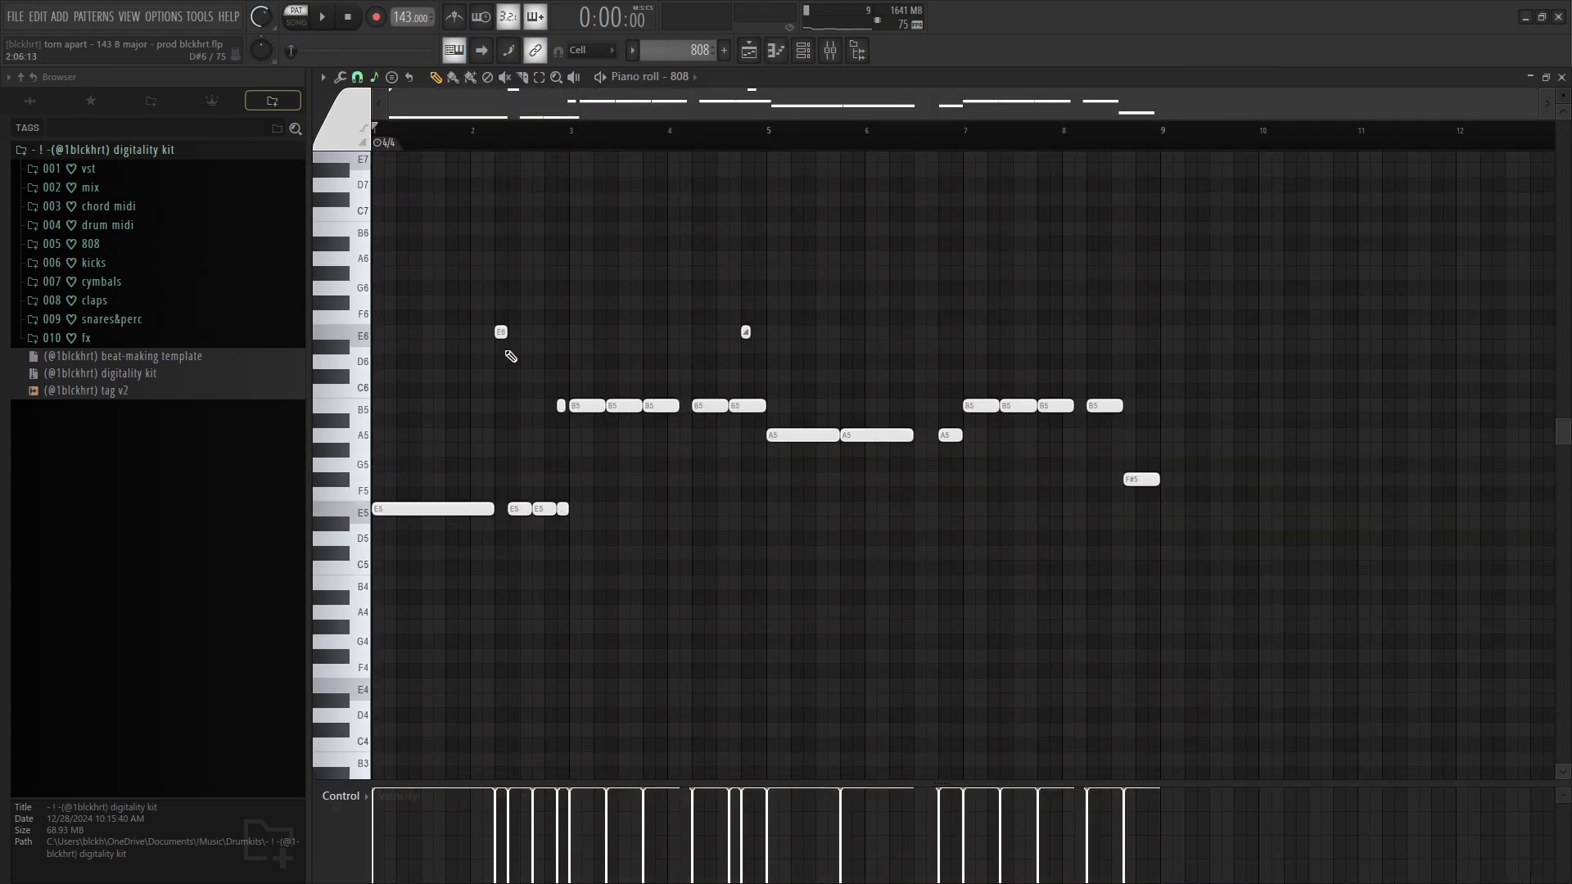
key("space")
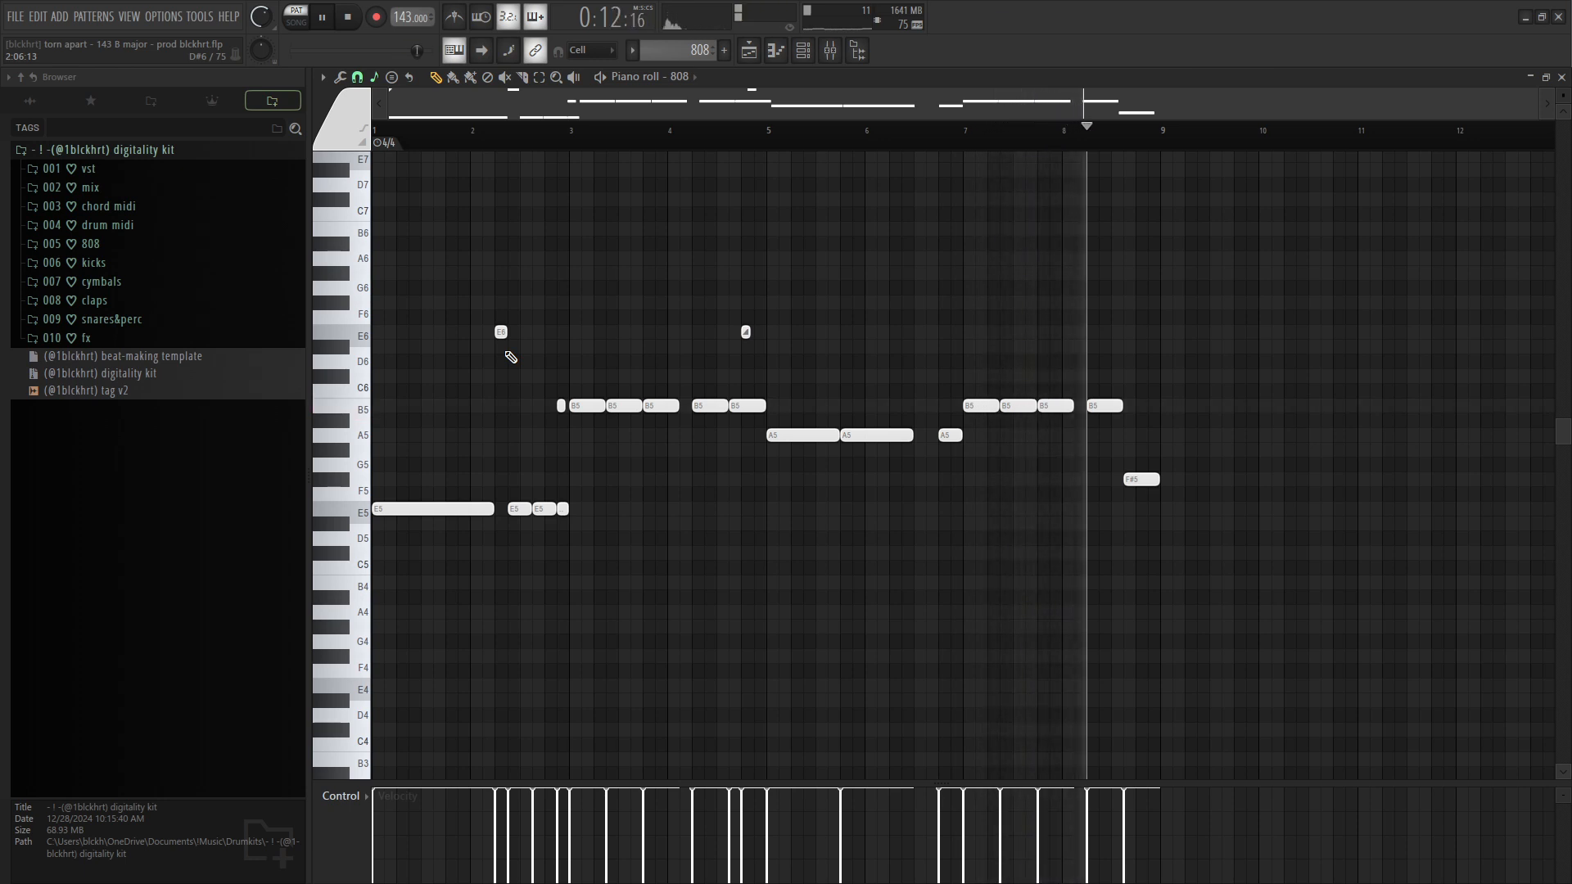
key("space")
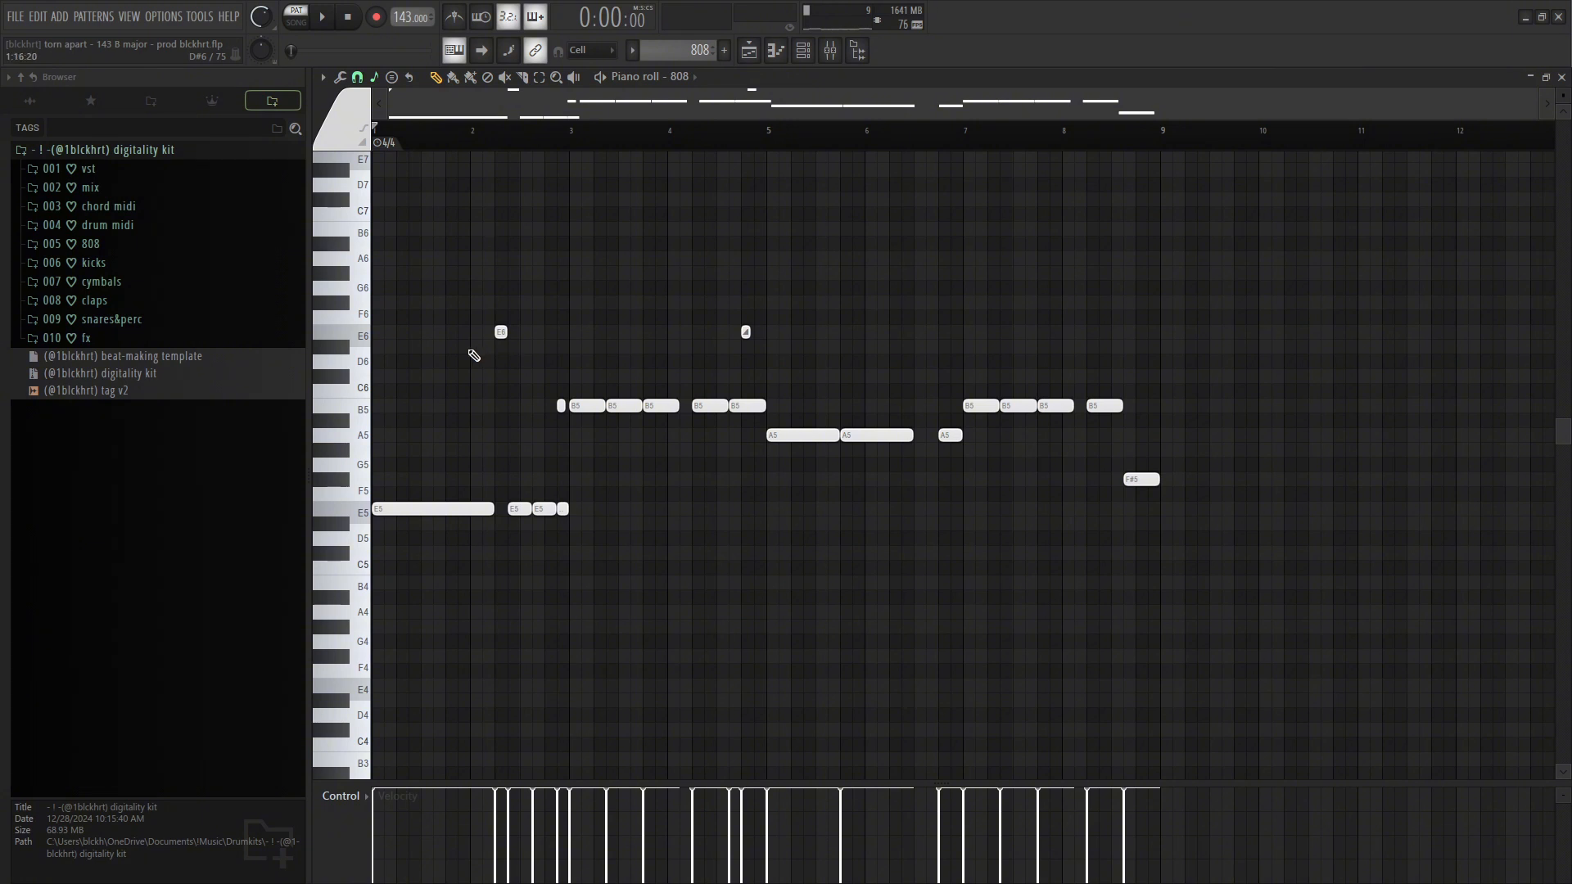
Examine the 808 slide into bar 3 by selecting its notes, and select the high E6 note in bar 2
scroll(418, 495, "up", 6)
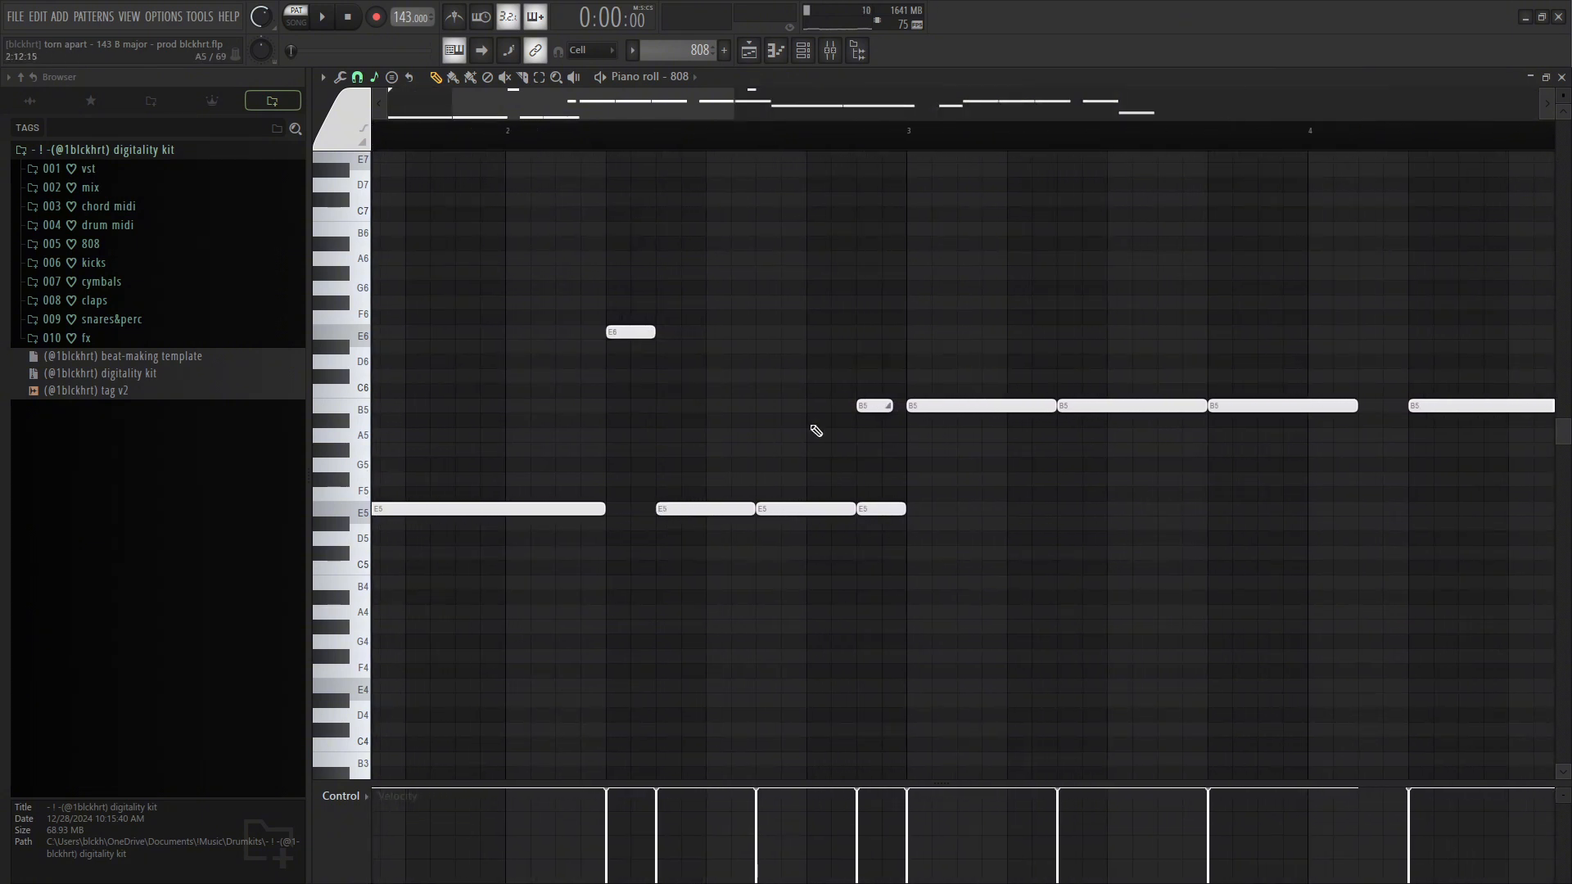
left_click_drag(860, 340, 908, 528)
left_click_drag(589, 288, 702, 368)
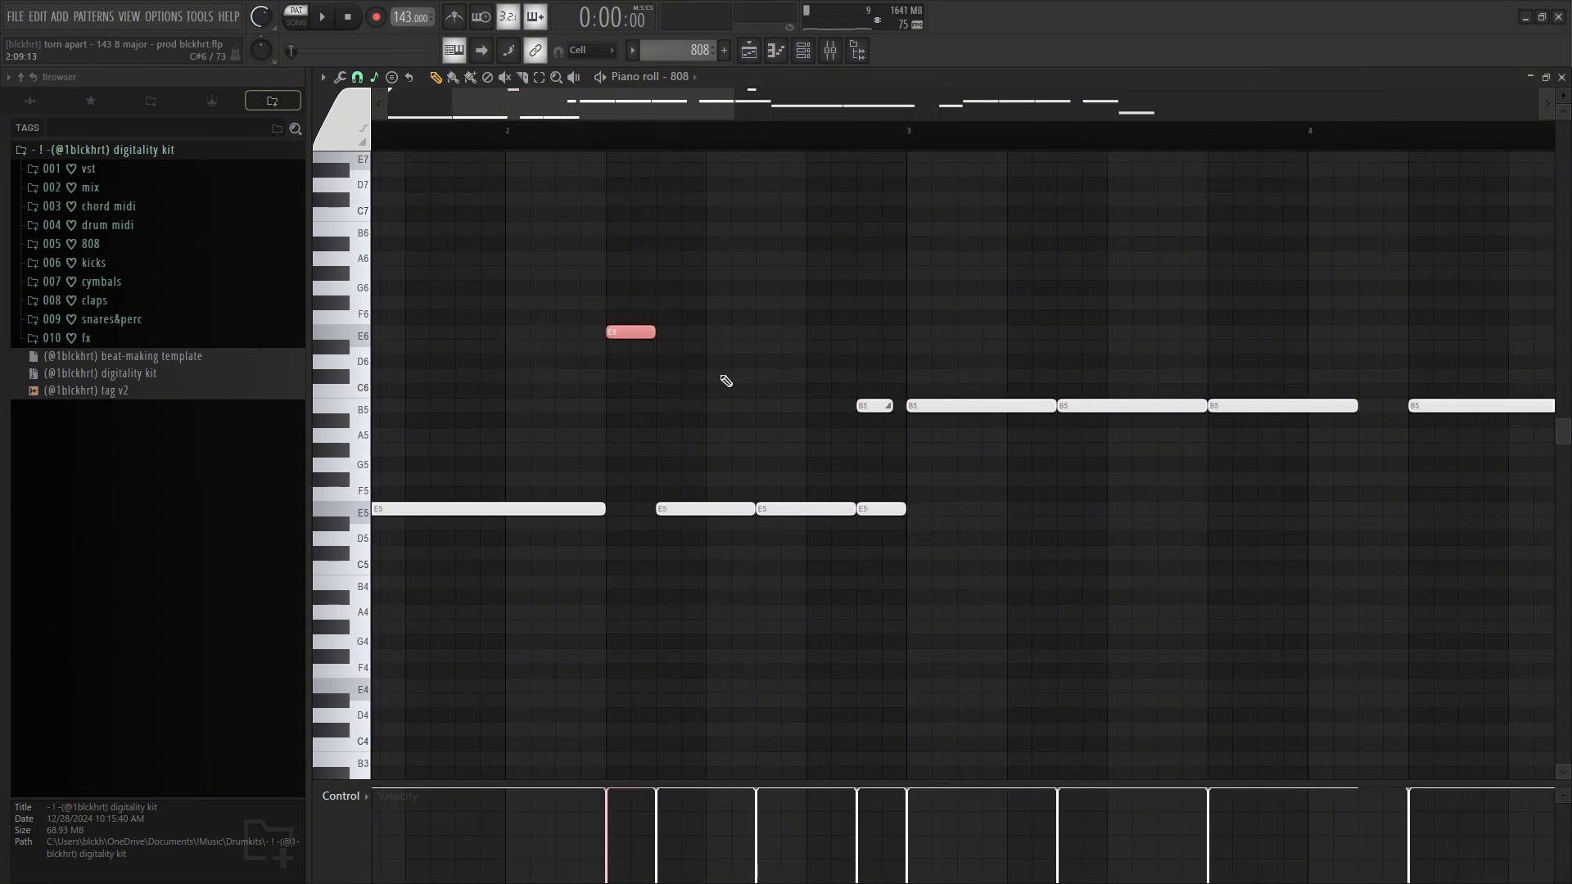
scroll(725, 381, "down", 3)
scroll(725, 381, "down", 2)
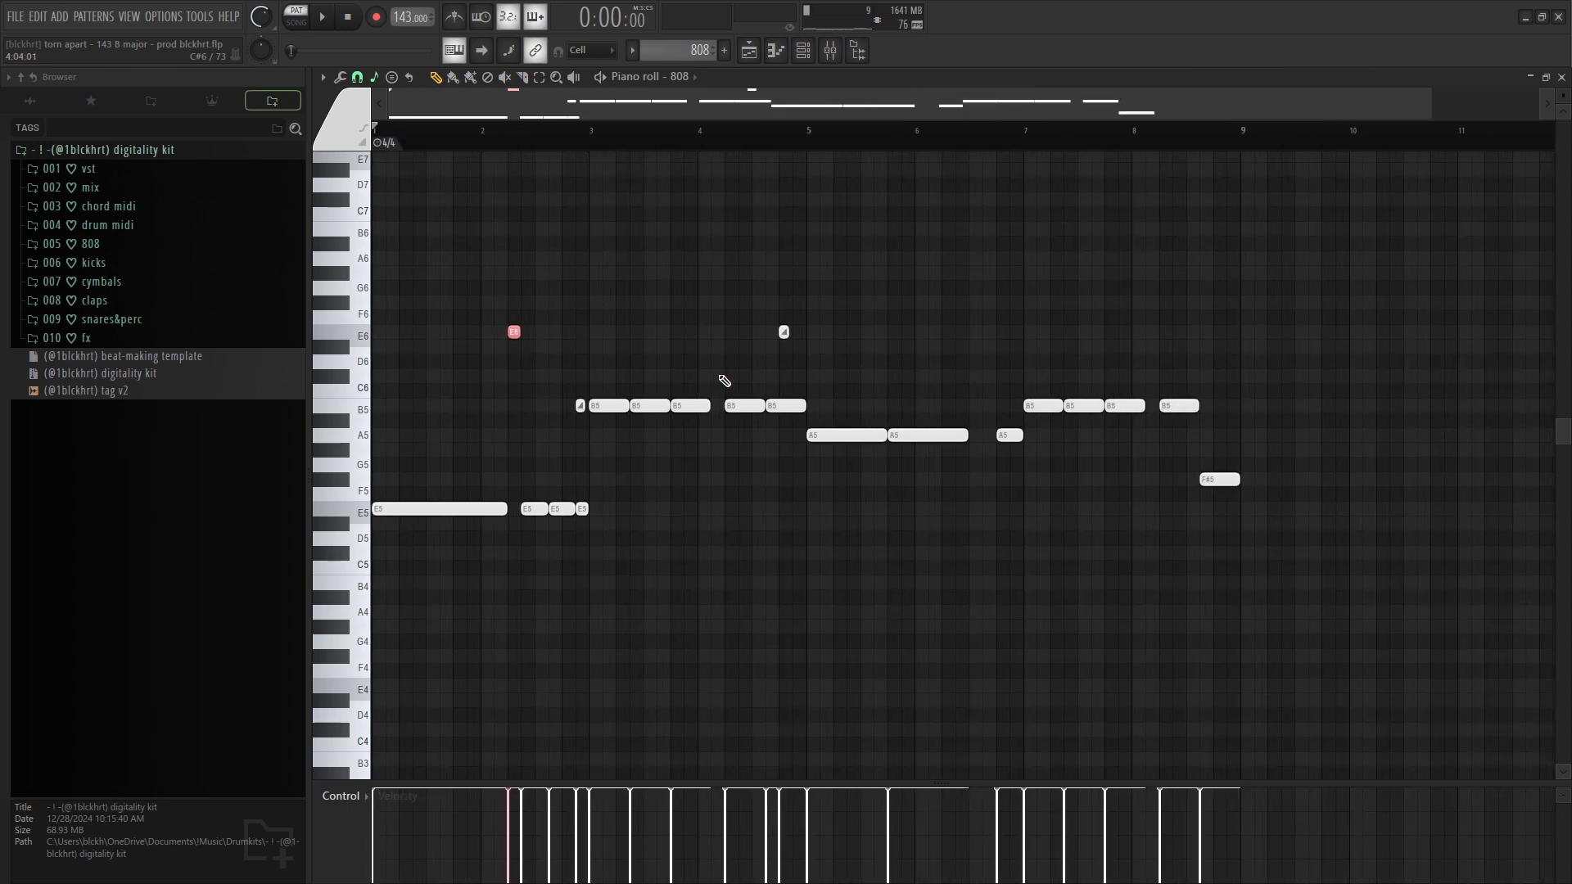
Open the diary hat pattern from Track 6 of the playlist in the piano roll and audition it
key("F5")
double_click(711, 349)
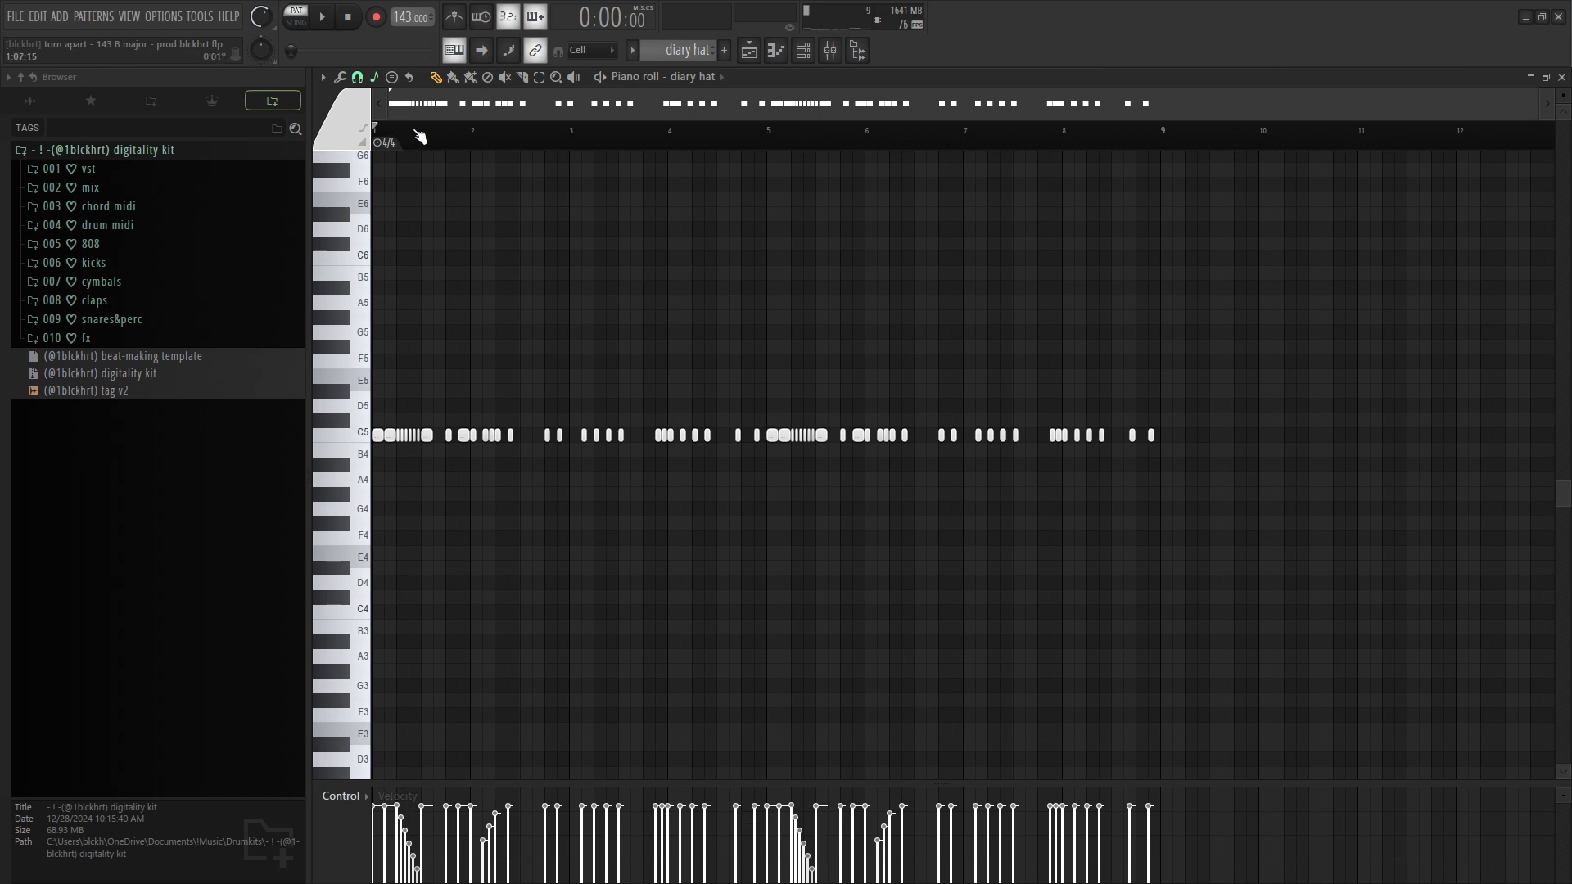
key("space")
key("space")
Open the plugg snare pattern from Track 8, audition its snare hits around bar 2, and return to the playlist arrangement
key("F5")
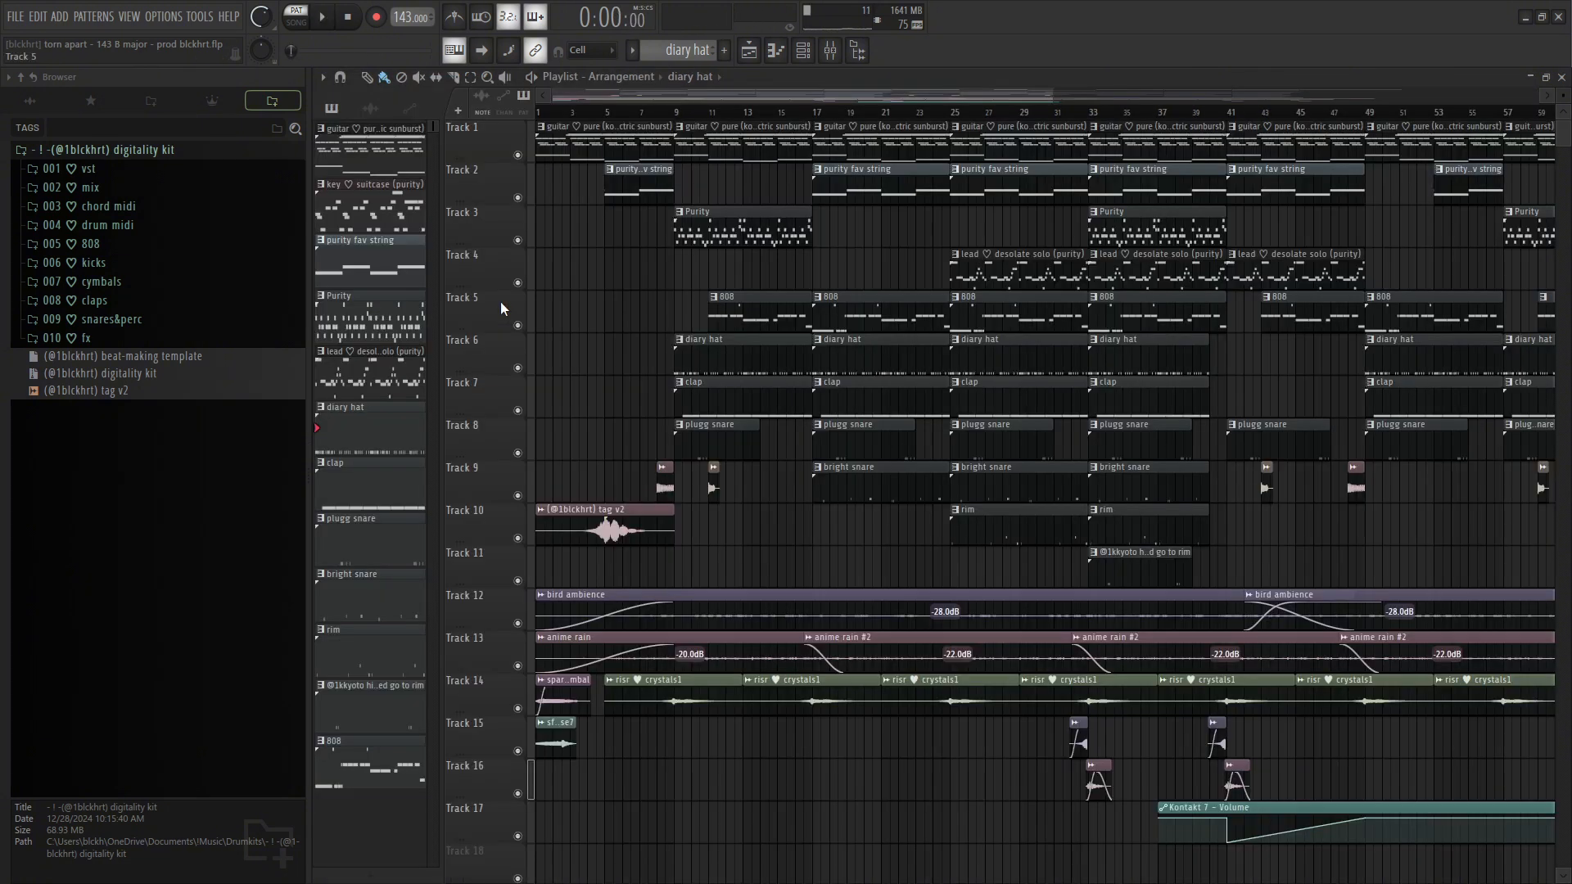
double_click(701, 440)
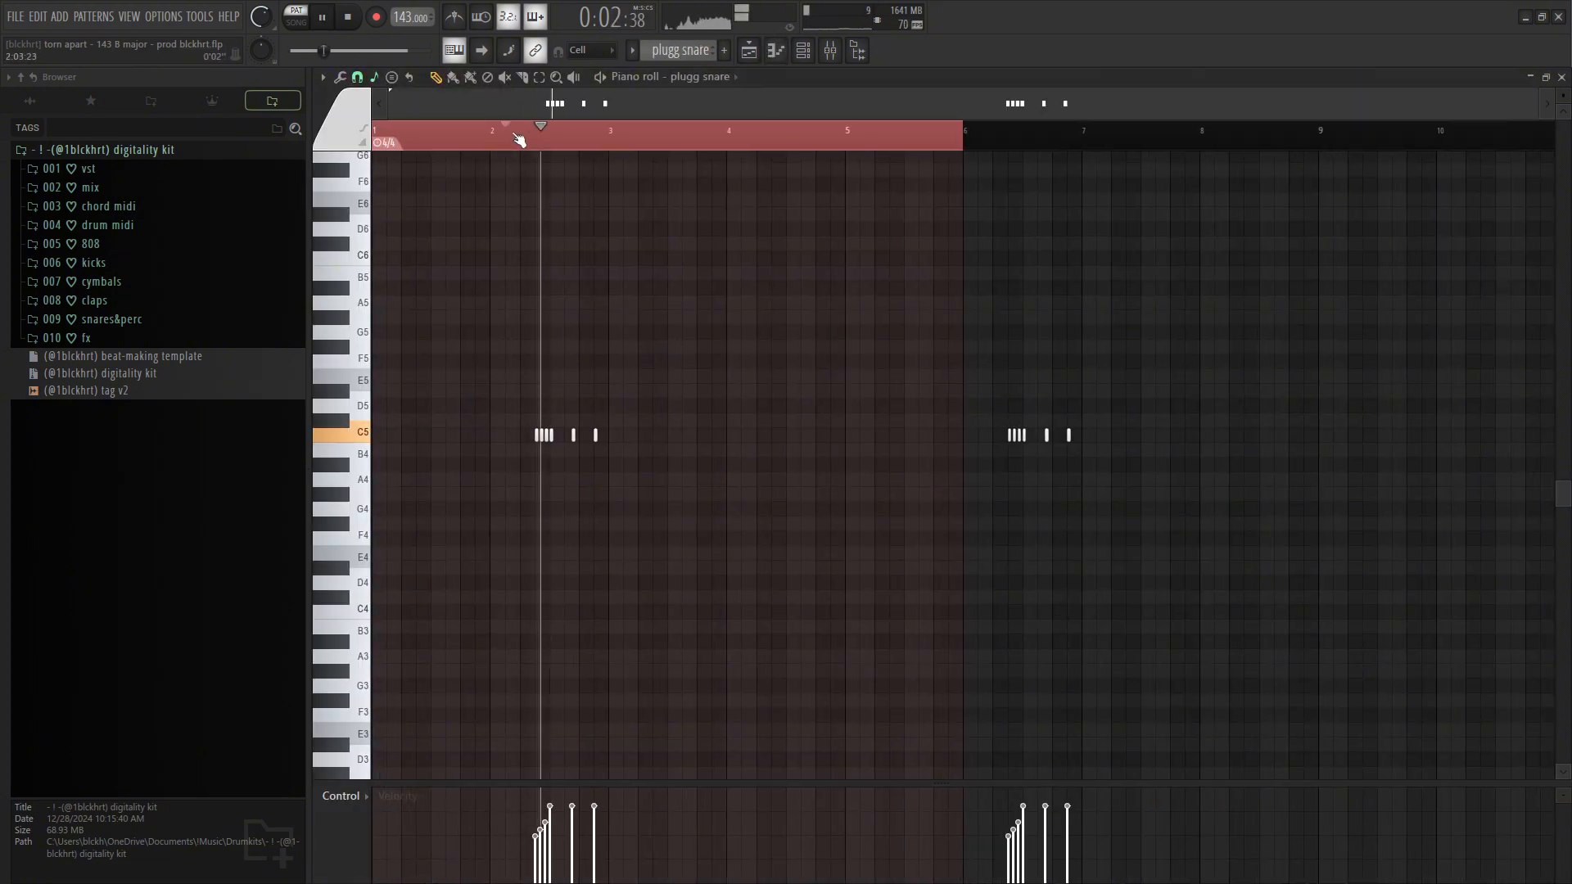
key("space")
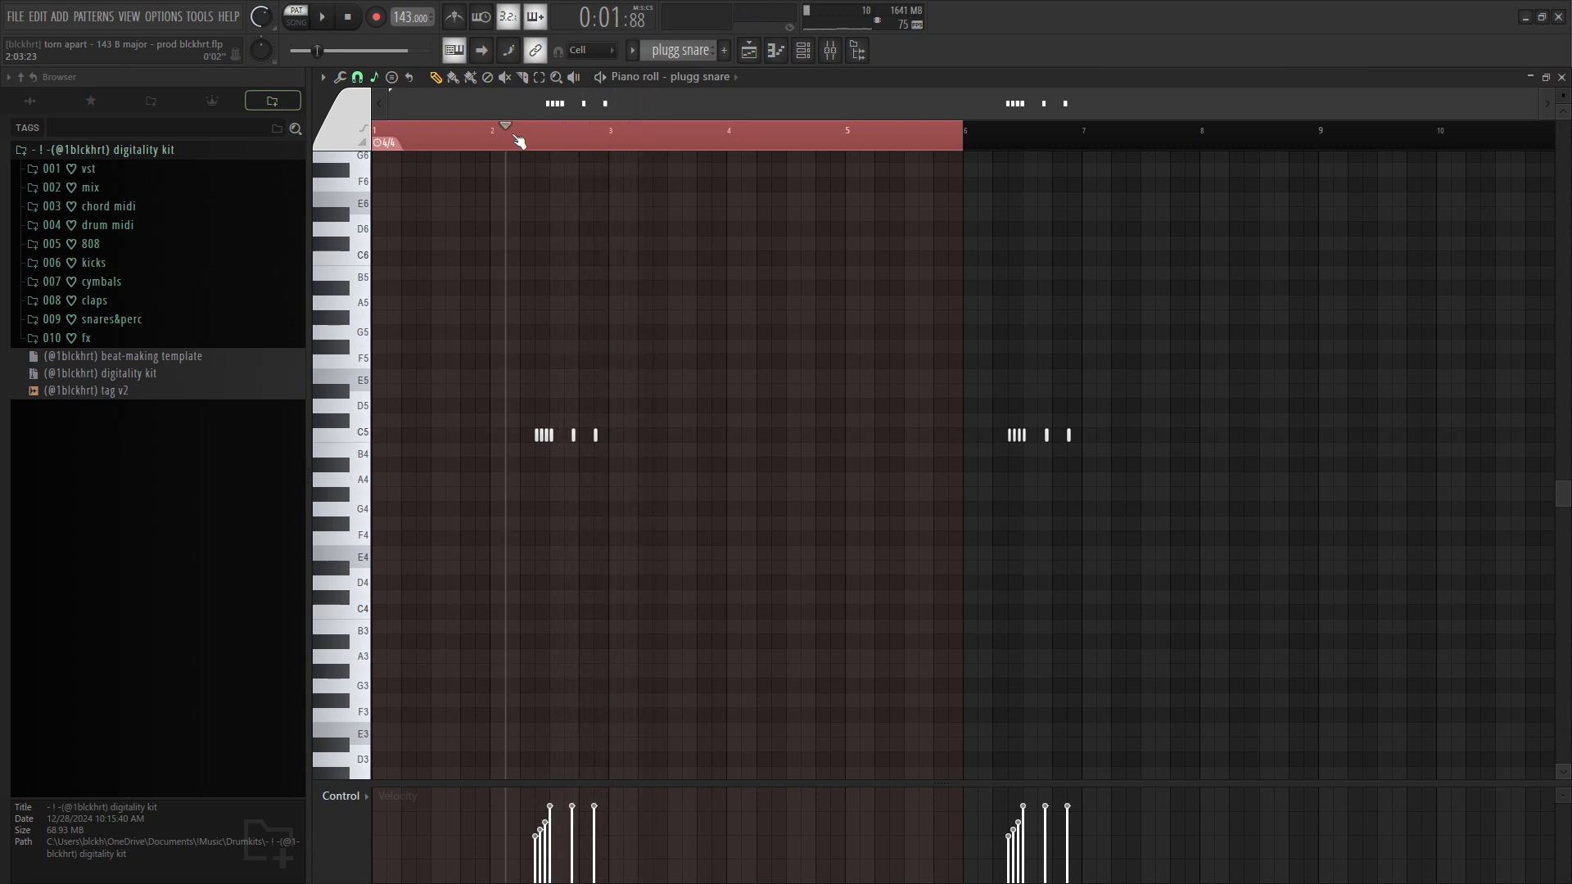
key("F5")
scroll(845, 557, "up", 2)
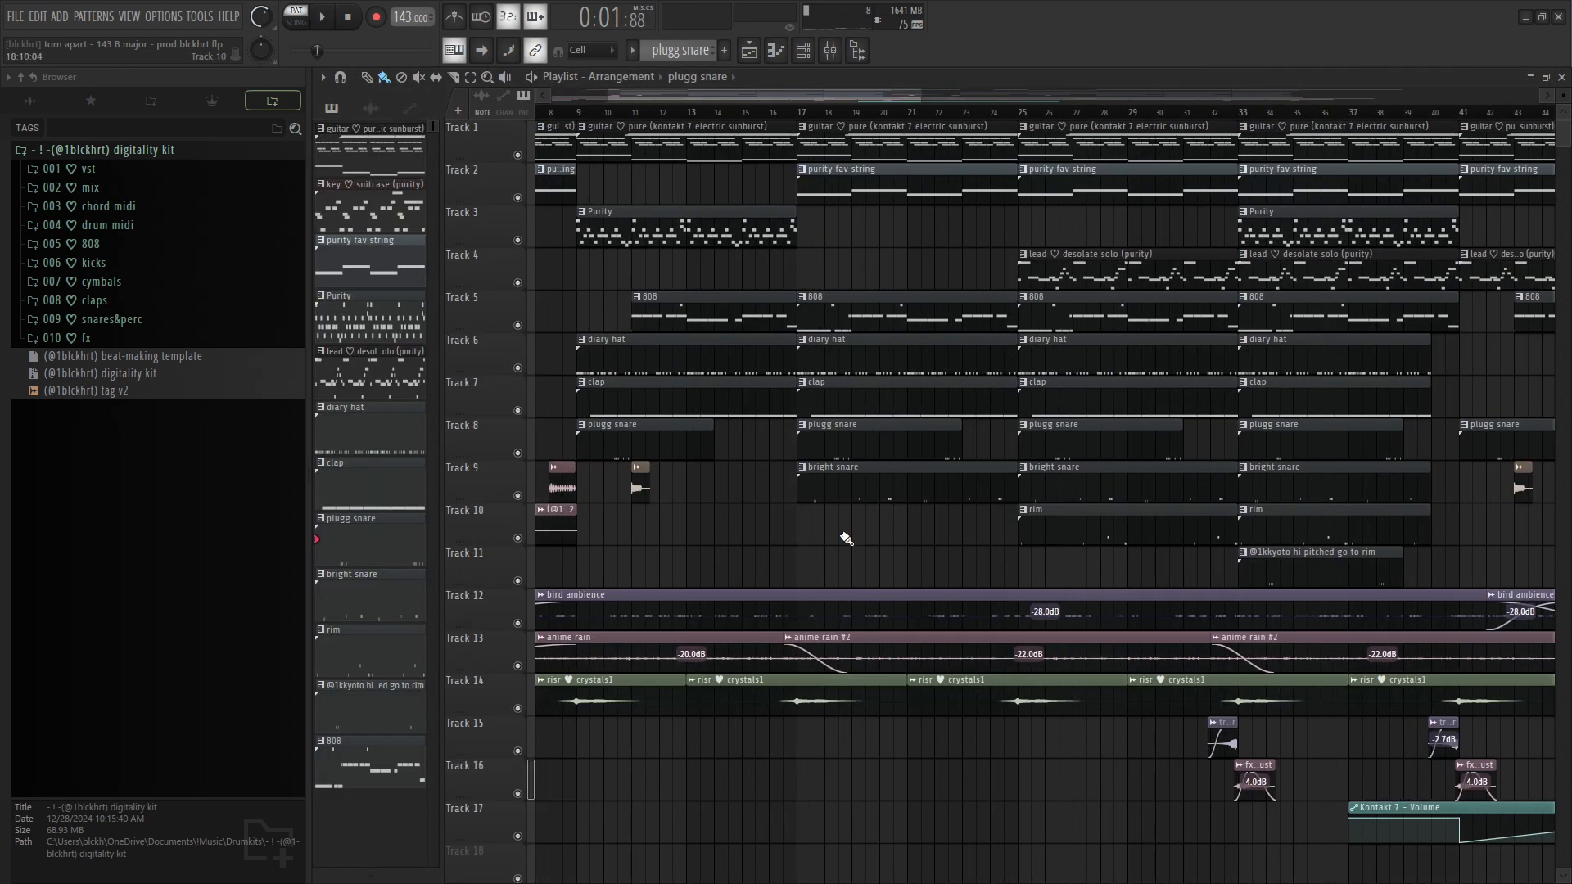
Solo Tracks 9, 10 and 11 in the playlist and start playback from about bar 8
right_click(518, 496)
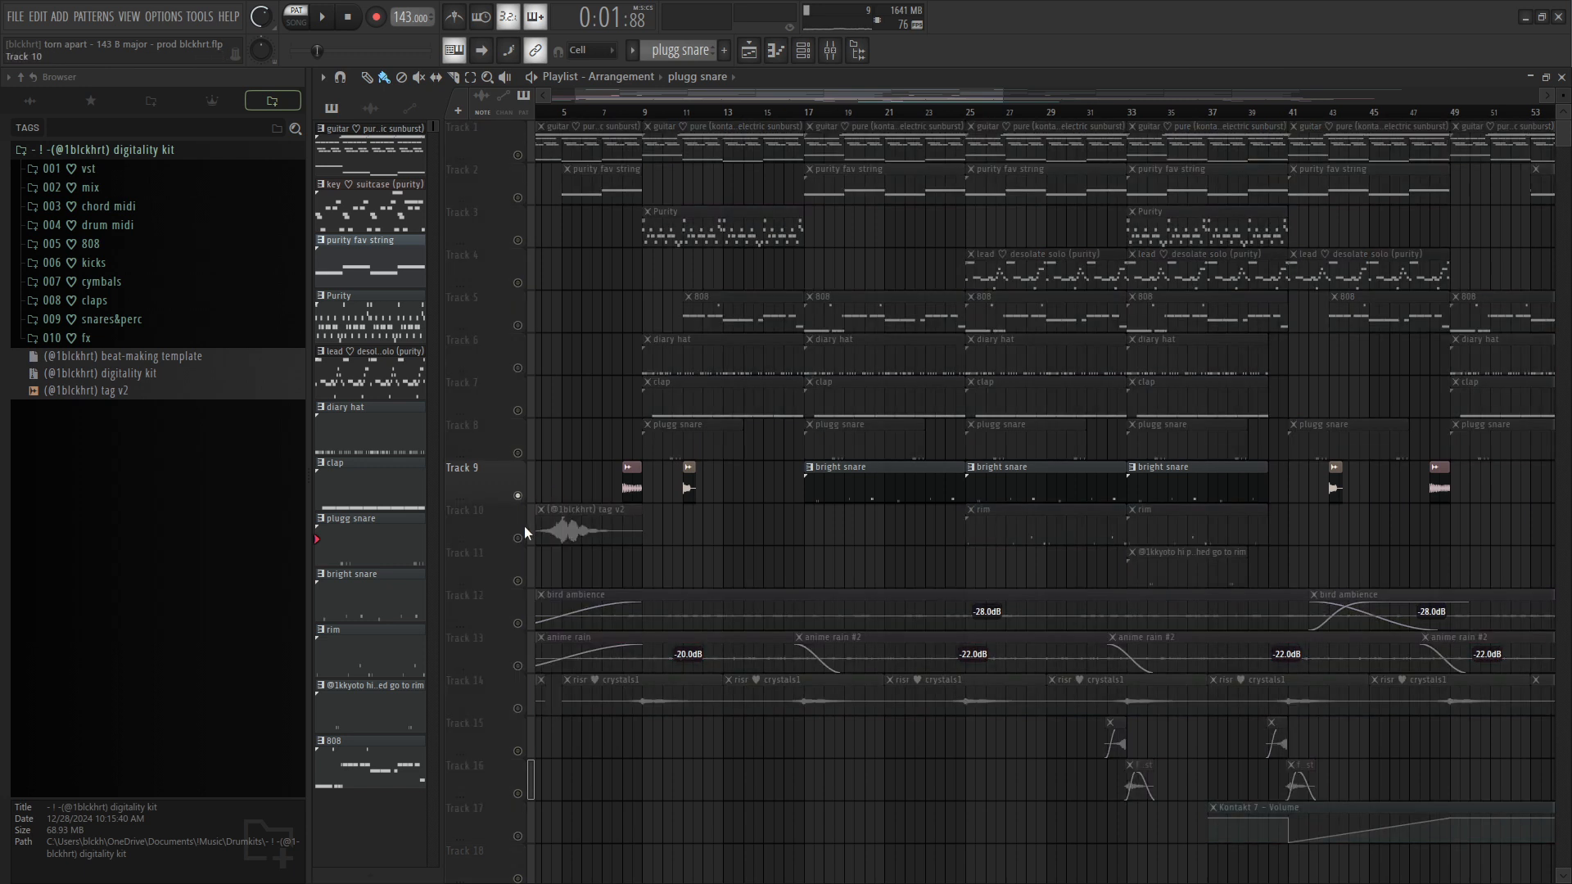
left_click(518, 538)
left_click(518, 581)
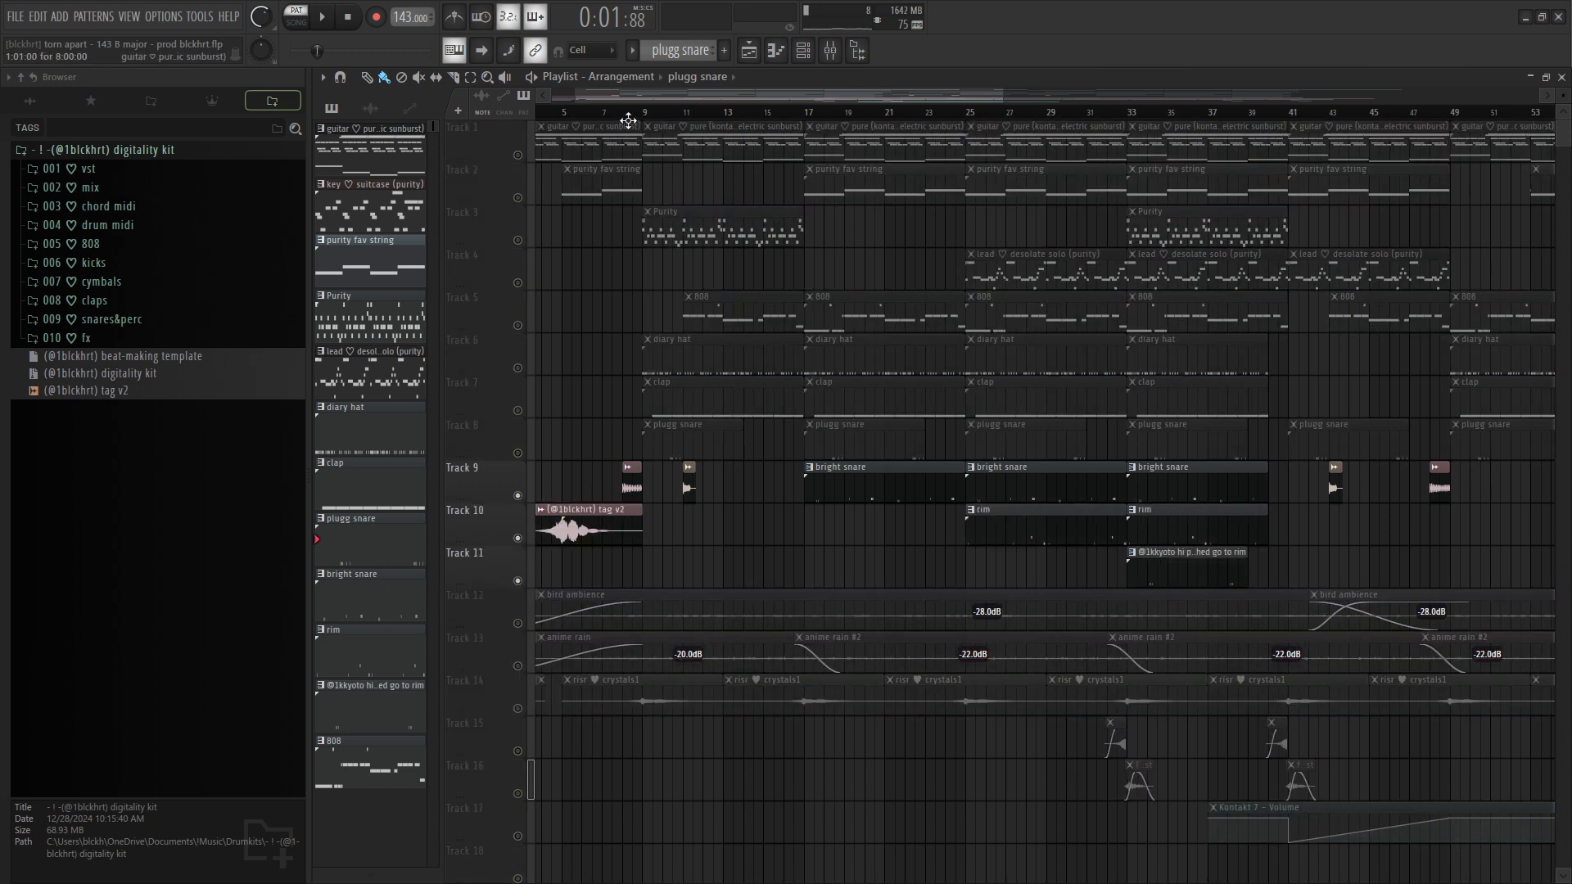
left_click(628, 115)
key("space")
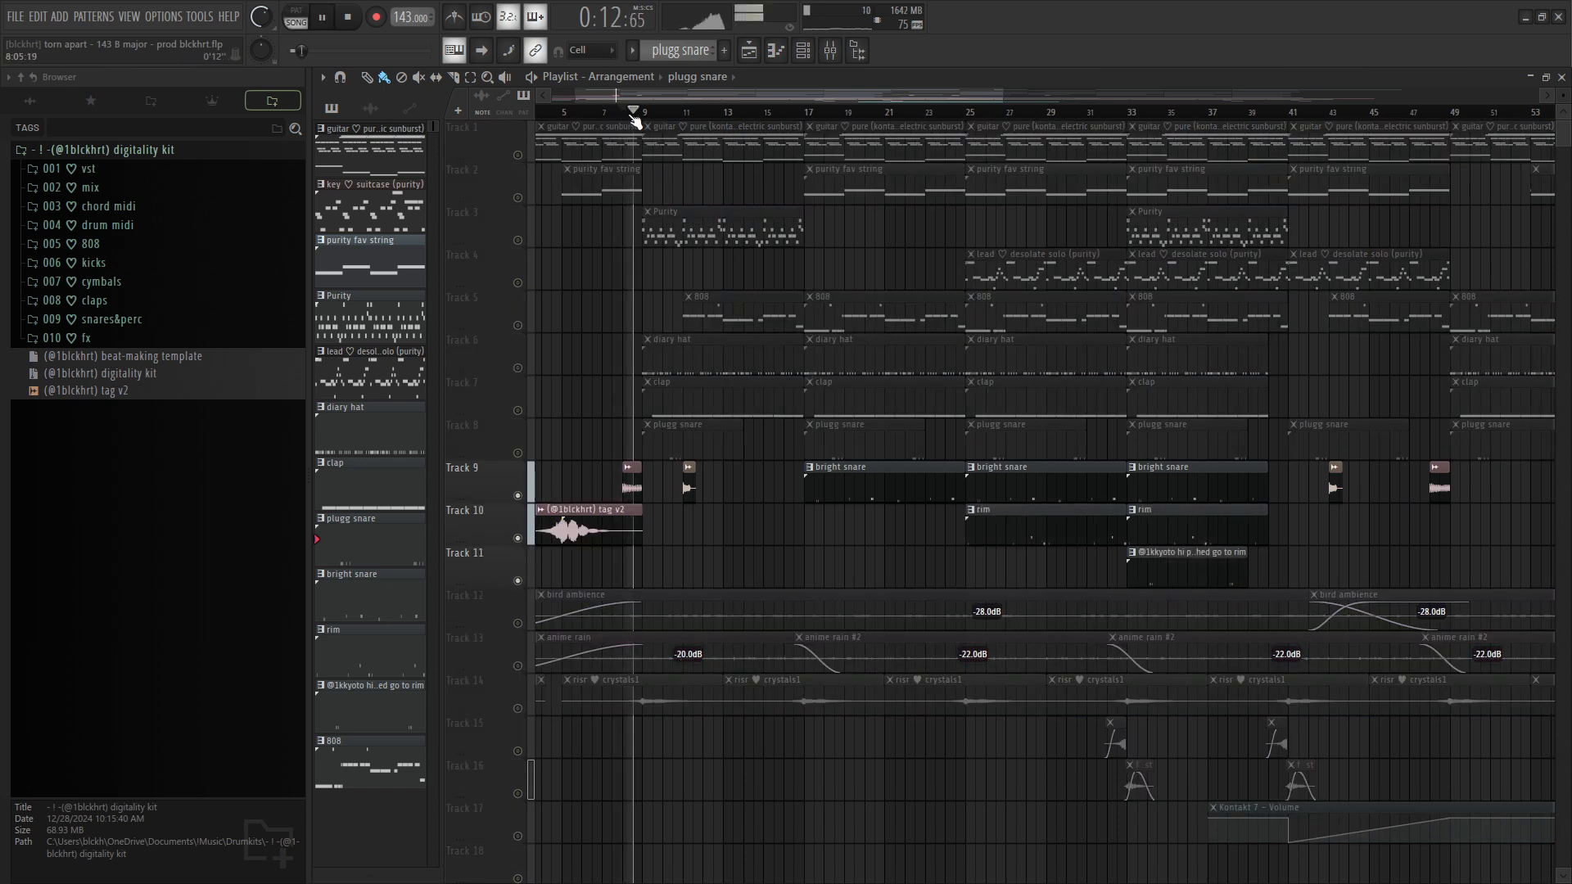
Audition the soloed percussion tracks from about bars 11, 16 and 33, stop playback and unsolo them
left_click(703, 115)
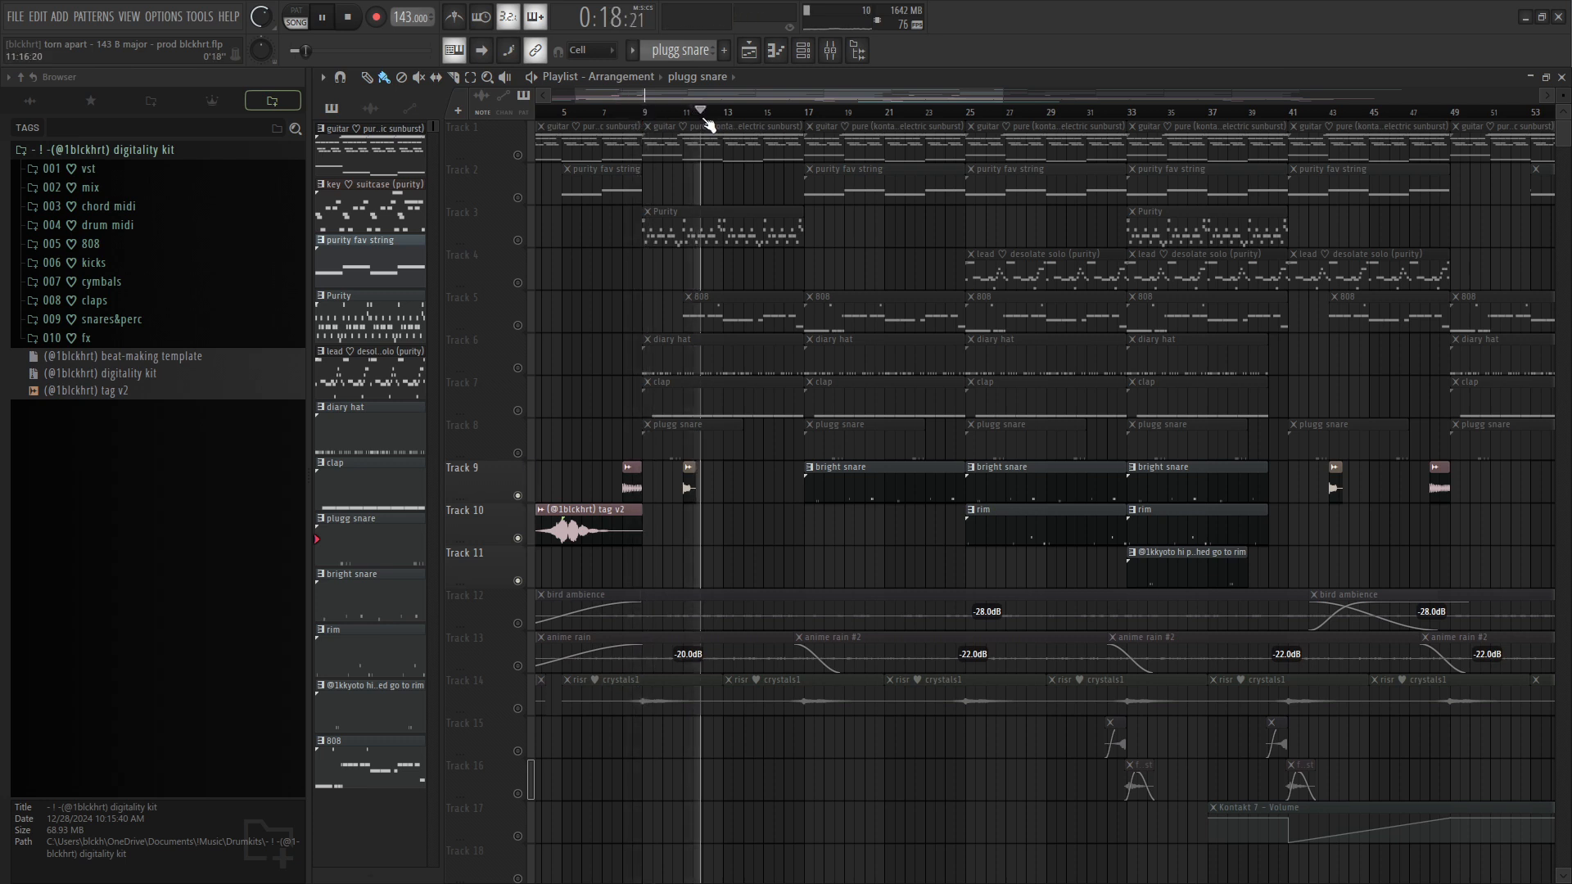
left_click(695, 116)
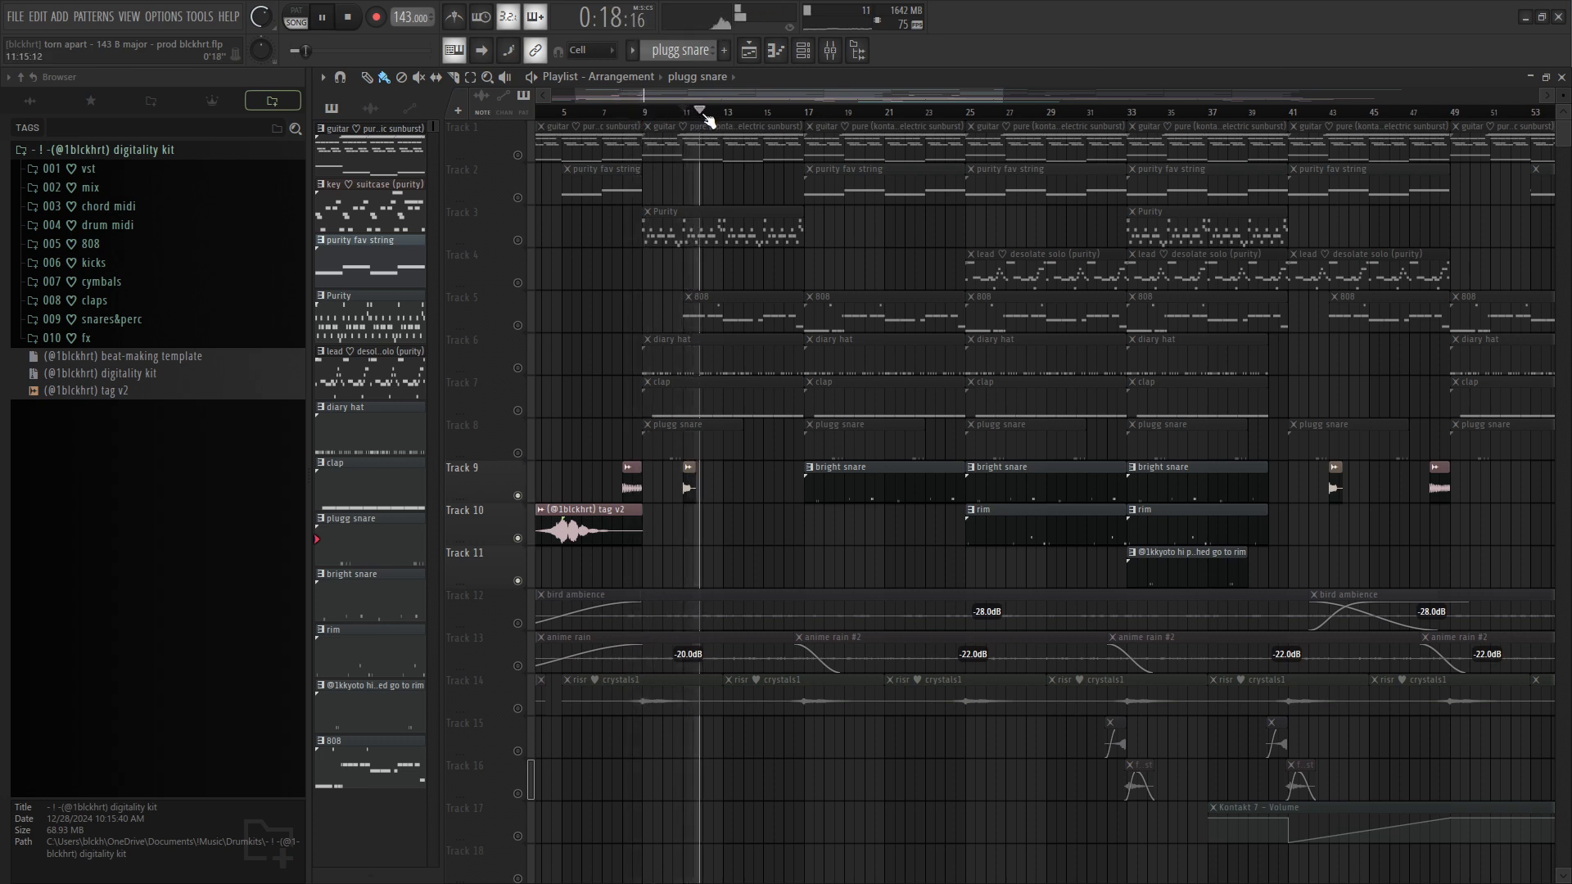
left_click(795, 115)
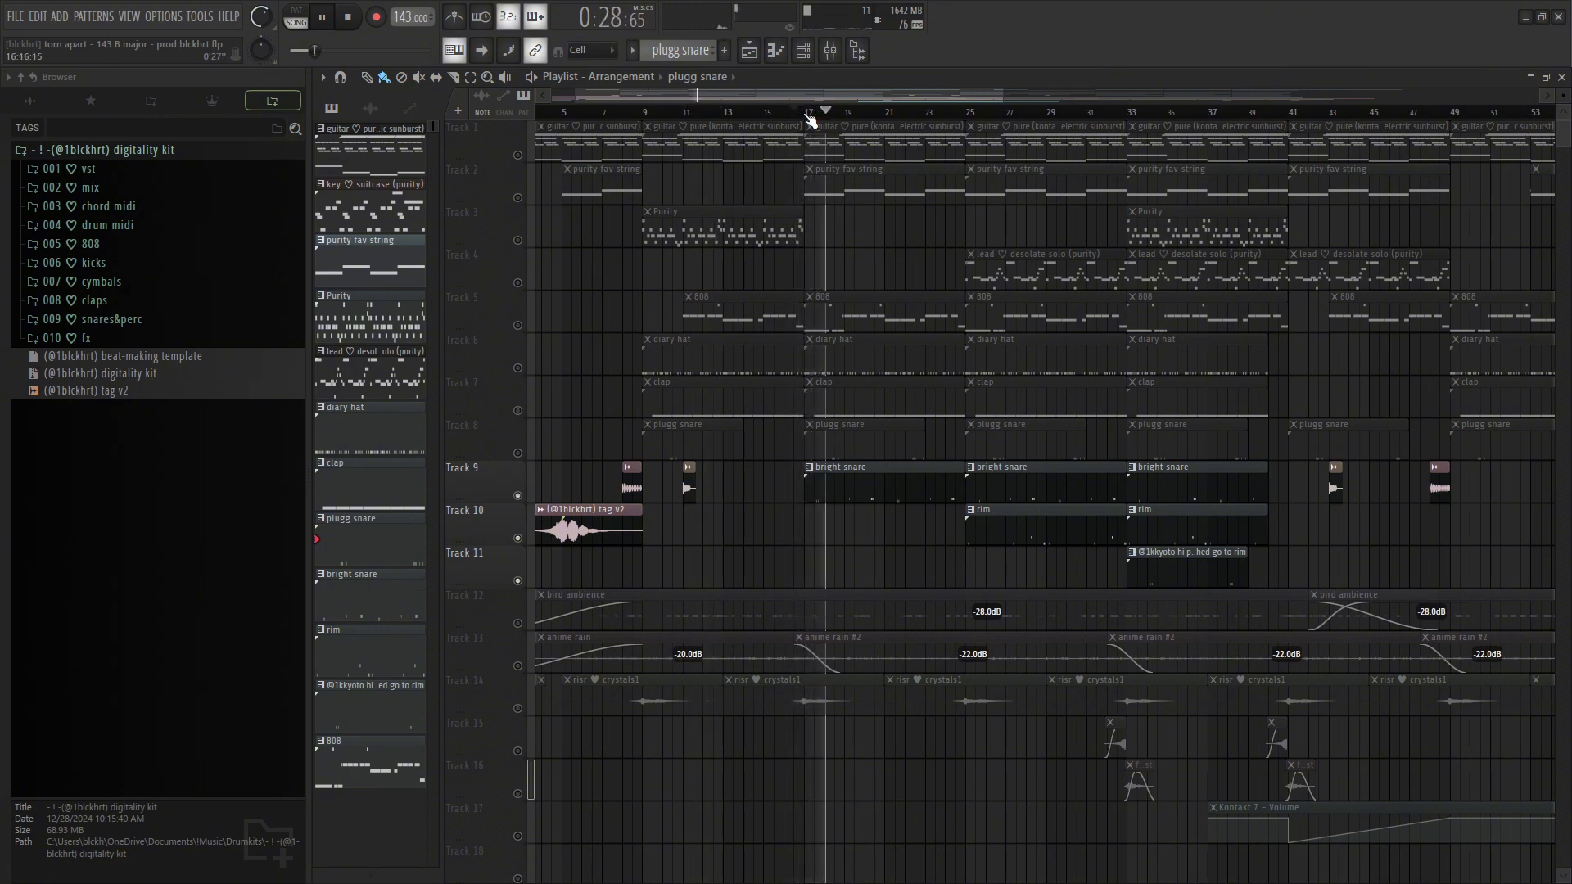
left_click(1135, 113)
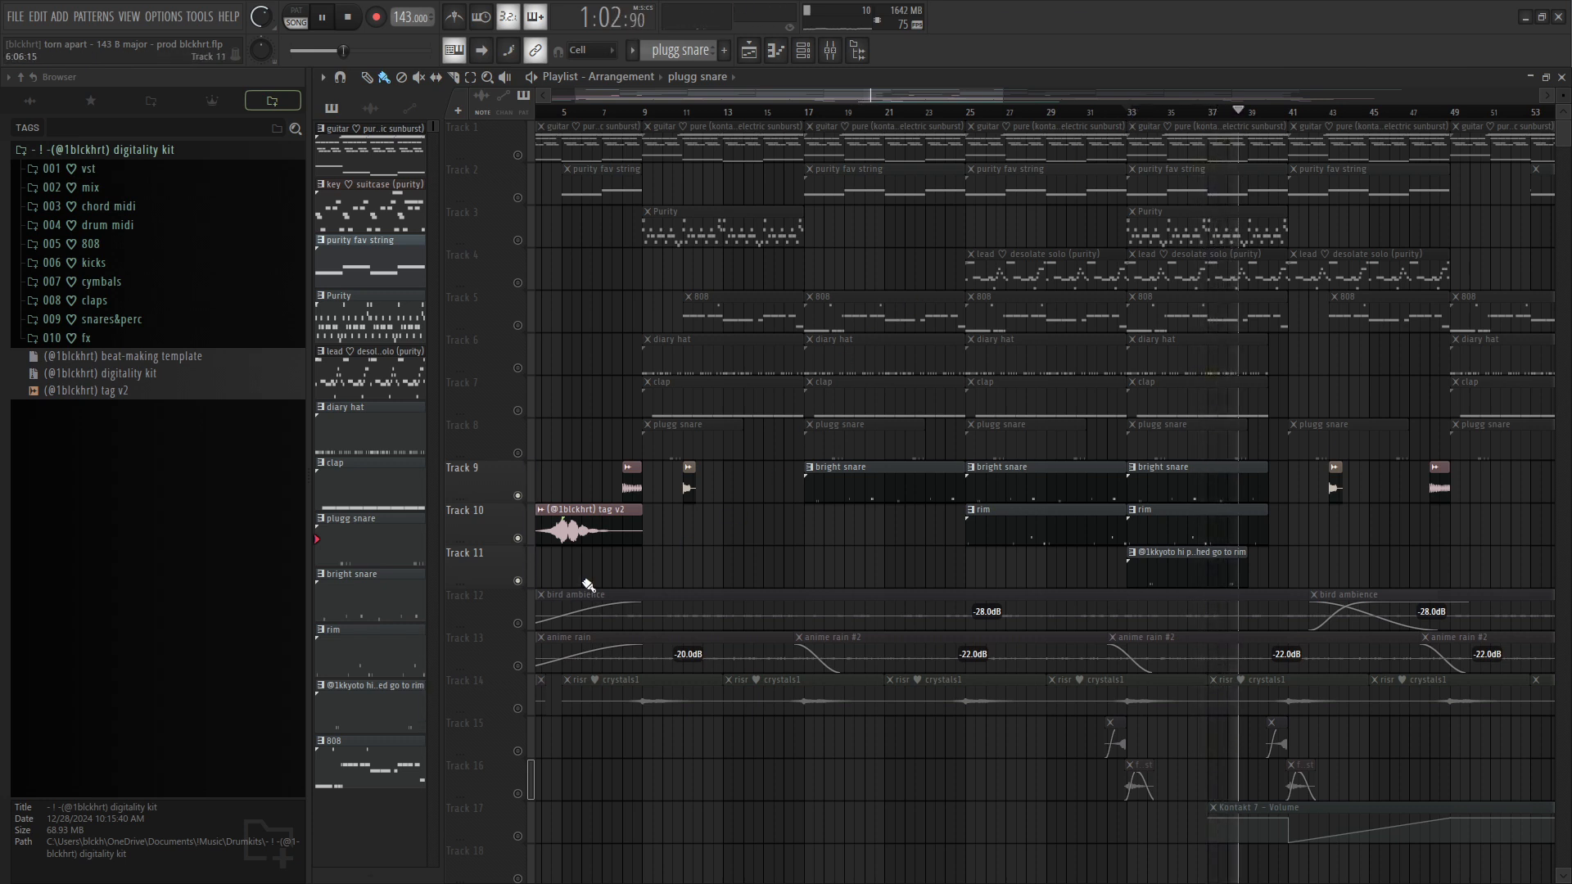
key("space")
left_click(517, 580, "ctrl")
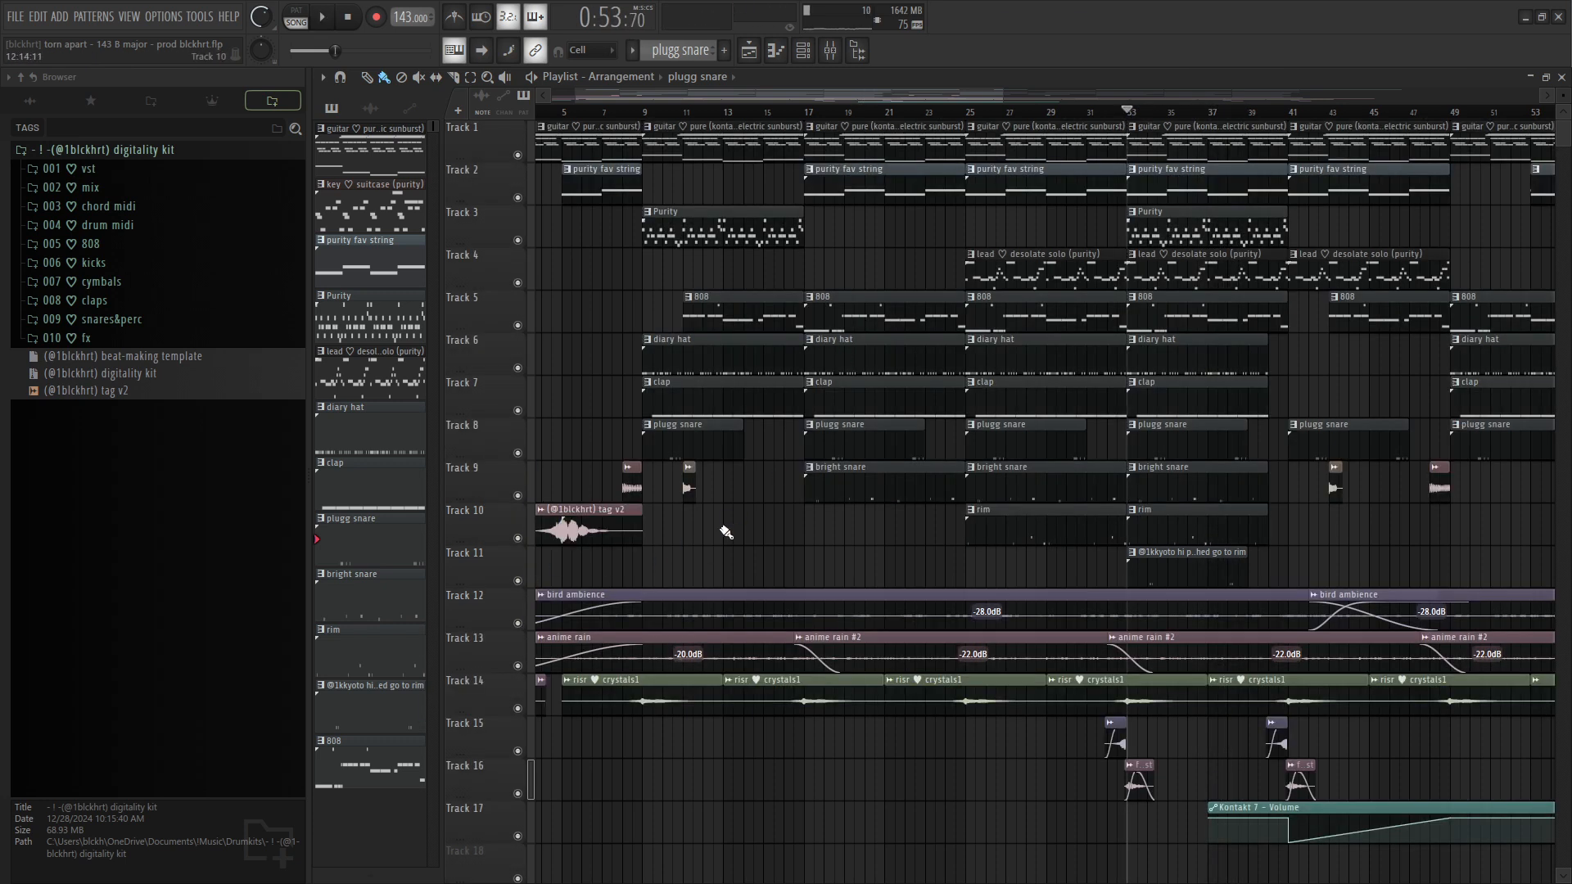
Solo the bird ambience and anime rain tracks (12 and 13) and audition them from the song start and about bar 9
scroll(725, 535, "down", 4)
scroll(726, 535, "up", 4)
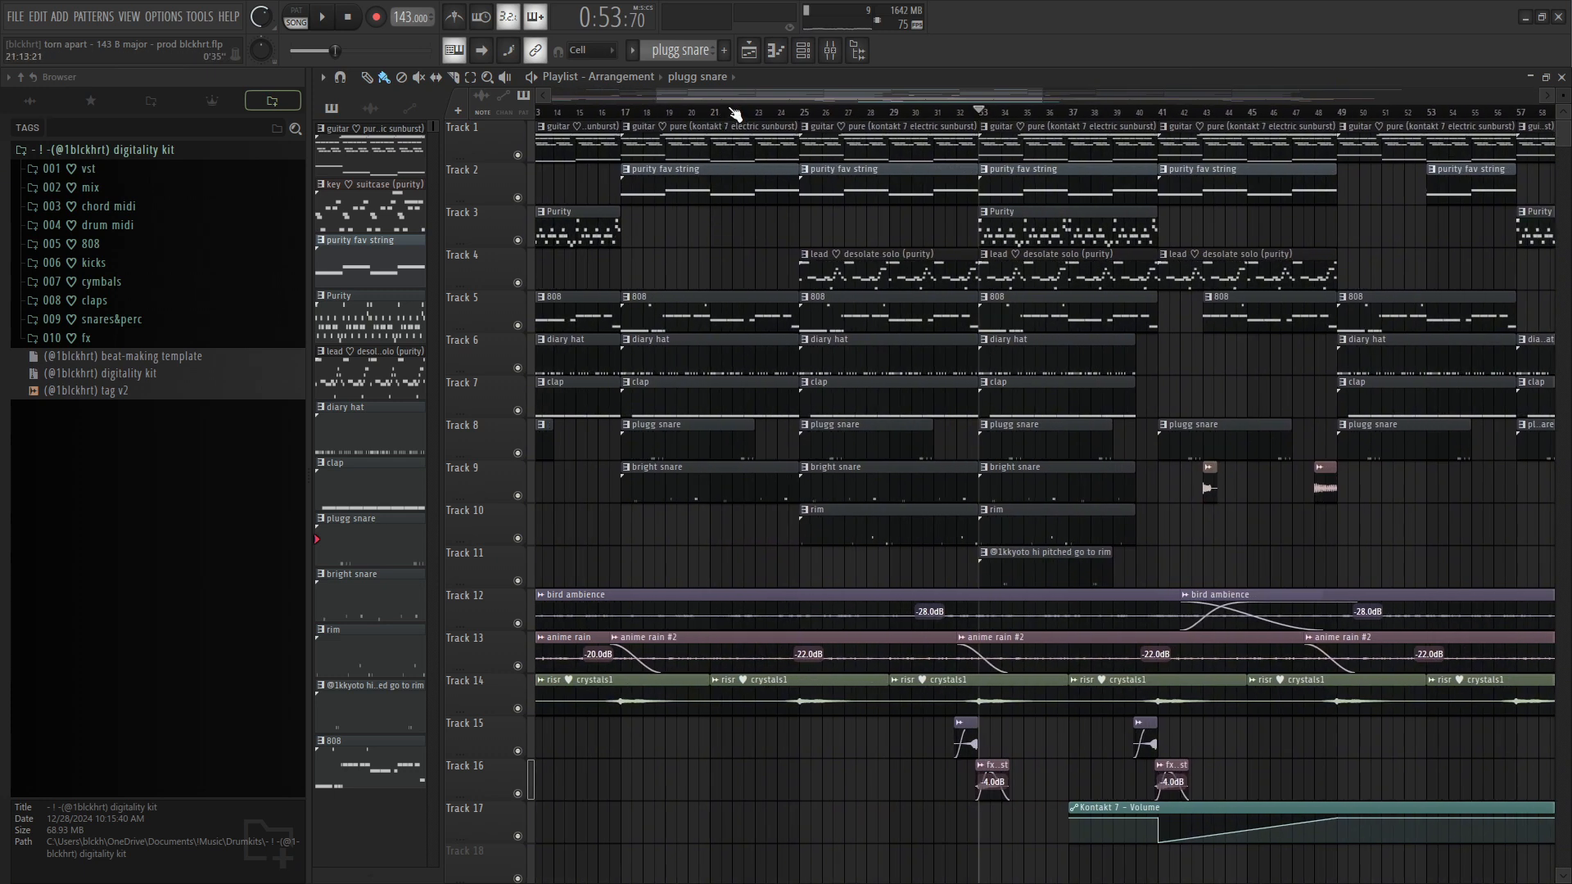
left_click_drag(725, 100, 616, 123)
scroll(715, 620, "down", 2)
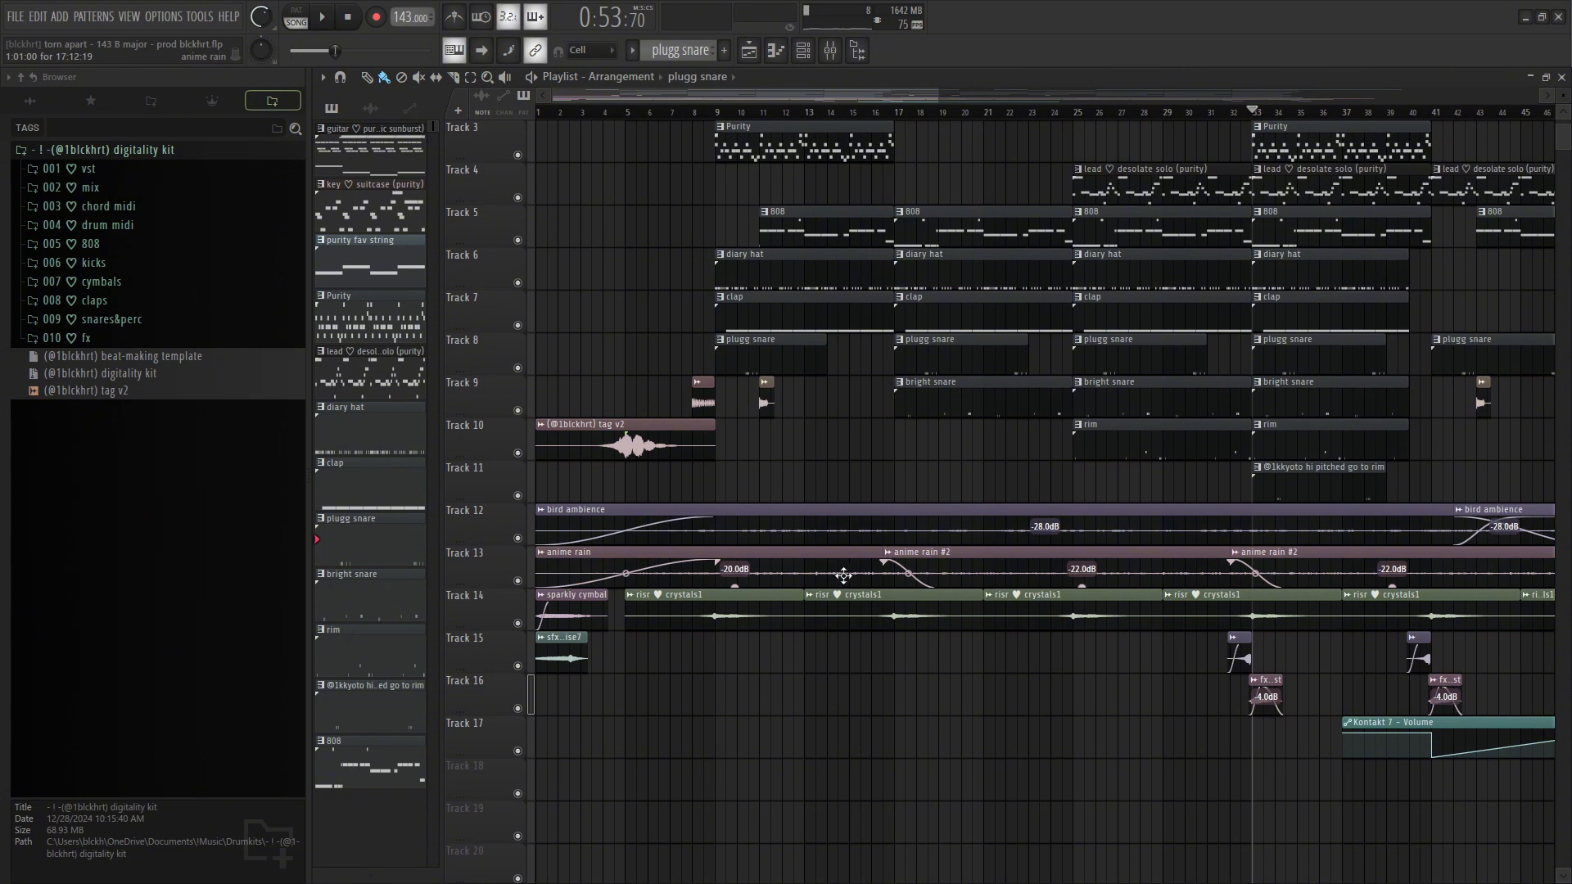
left_click(518, 539, "ctrl")
left_click(518, 581)
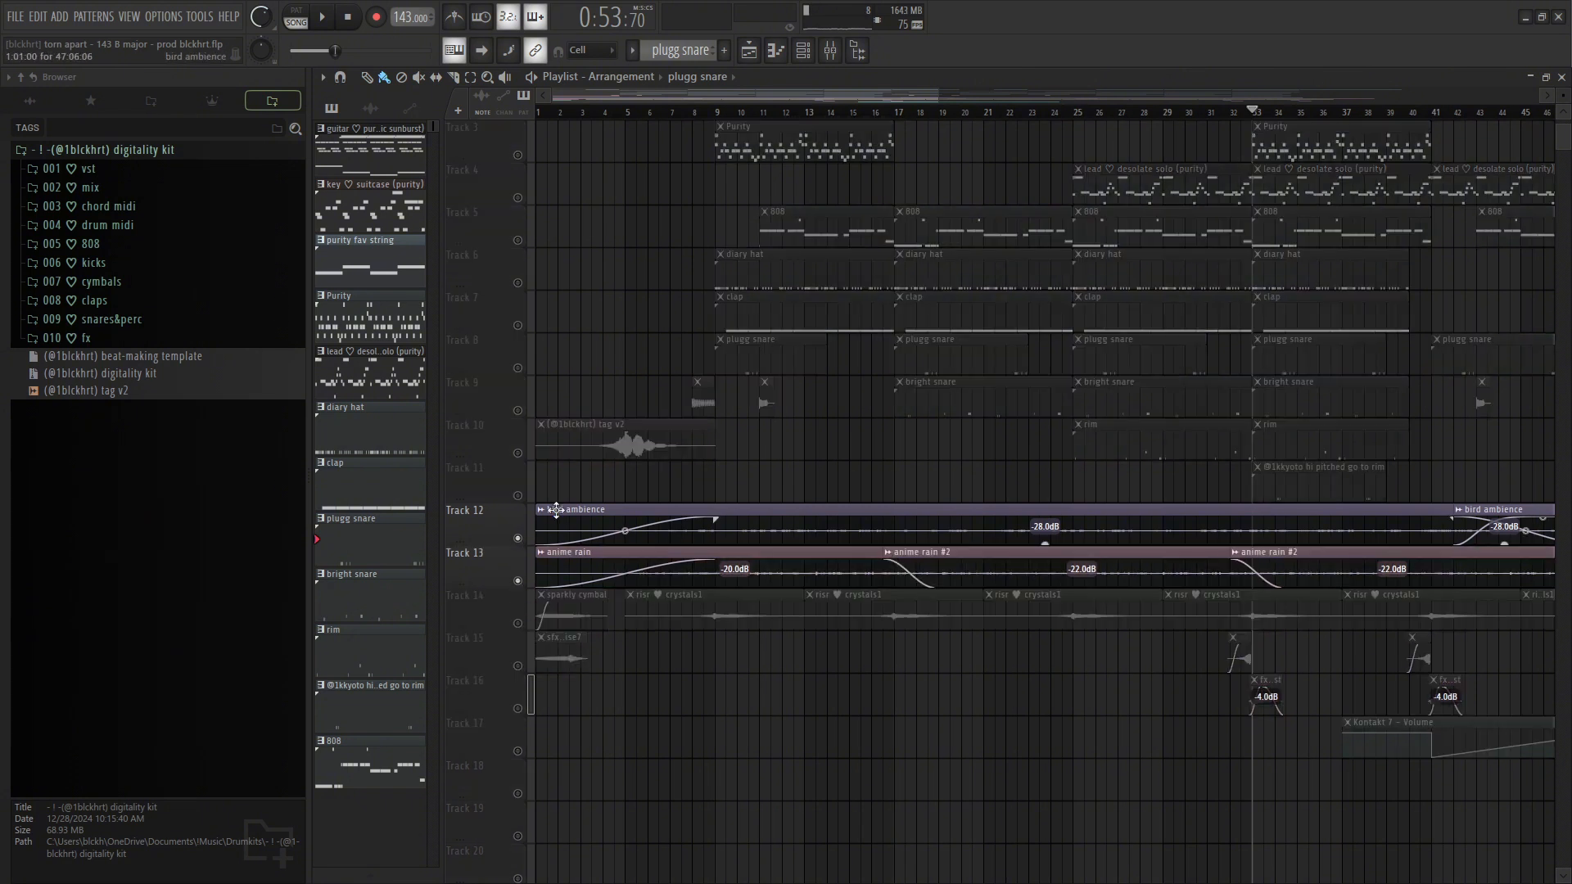
key("space")
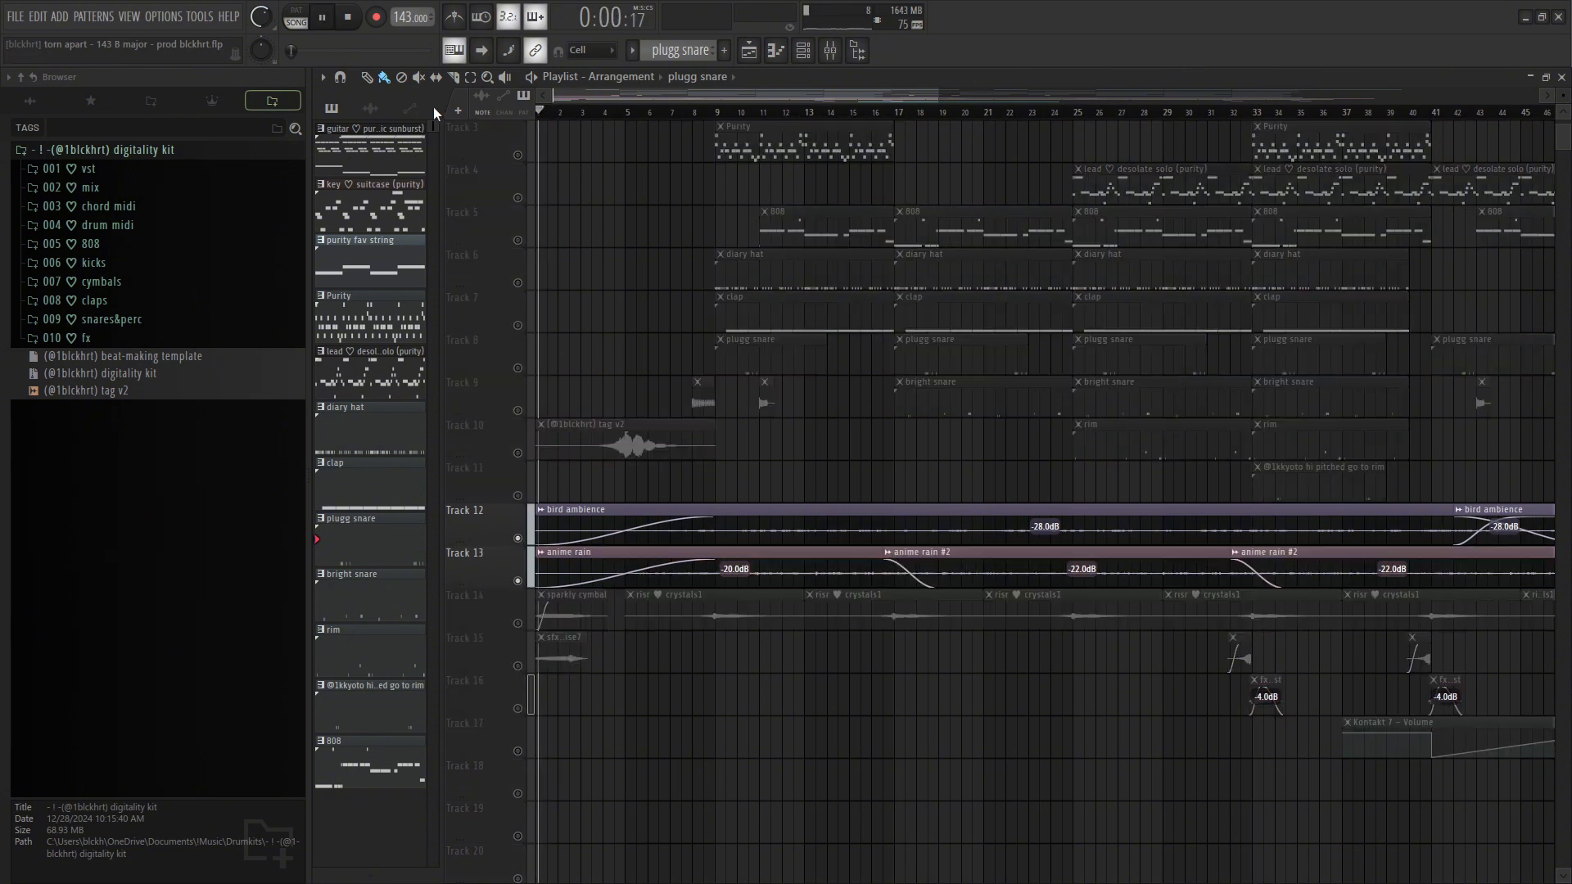
left_click(735, 111)
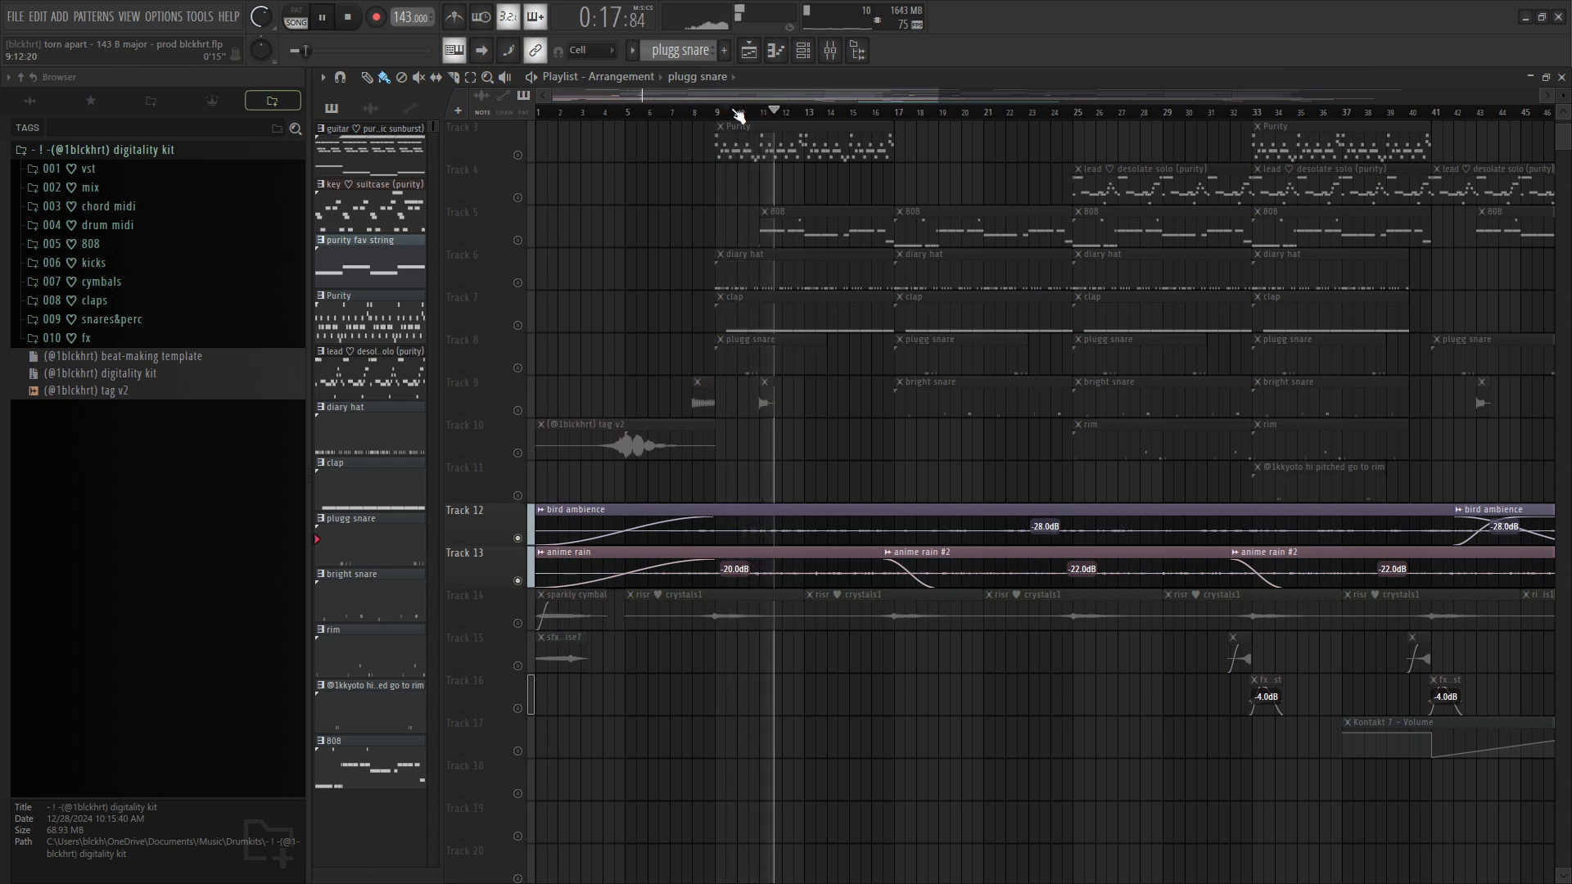
key("space")
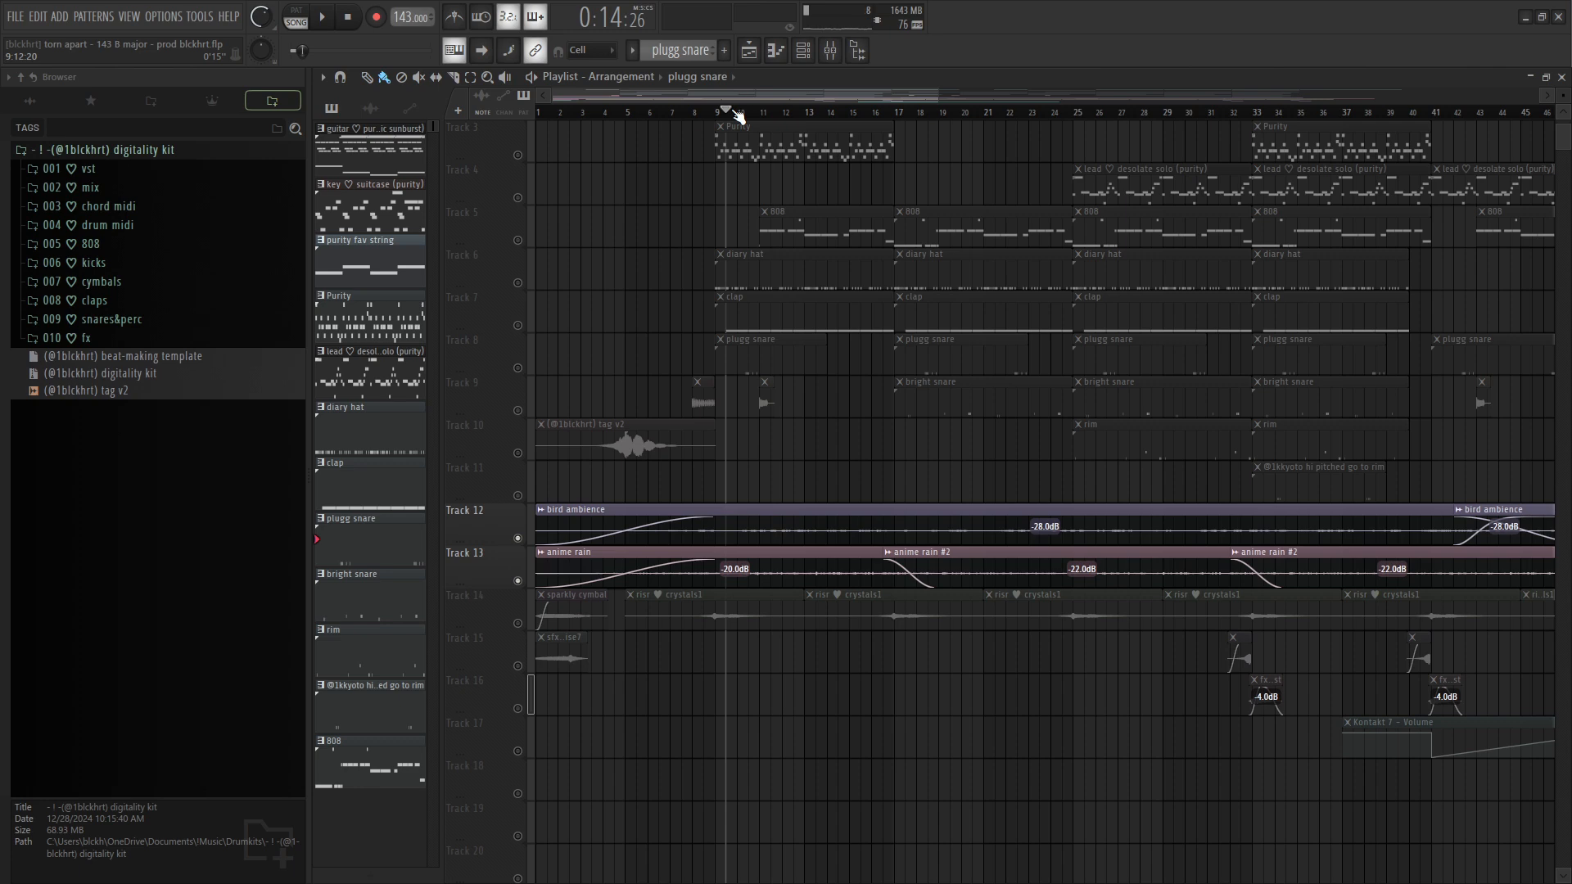
Add Track 14's risr crystals clips to the soloed ambience tracks, audition them from about bar 16, and unsolo all tracks
scroll(768, 311, "down", 2)
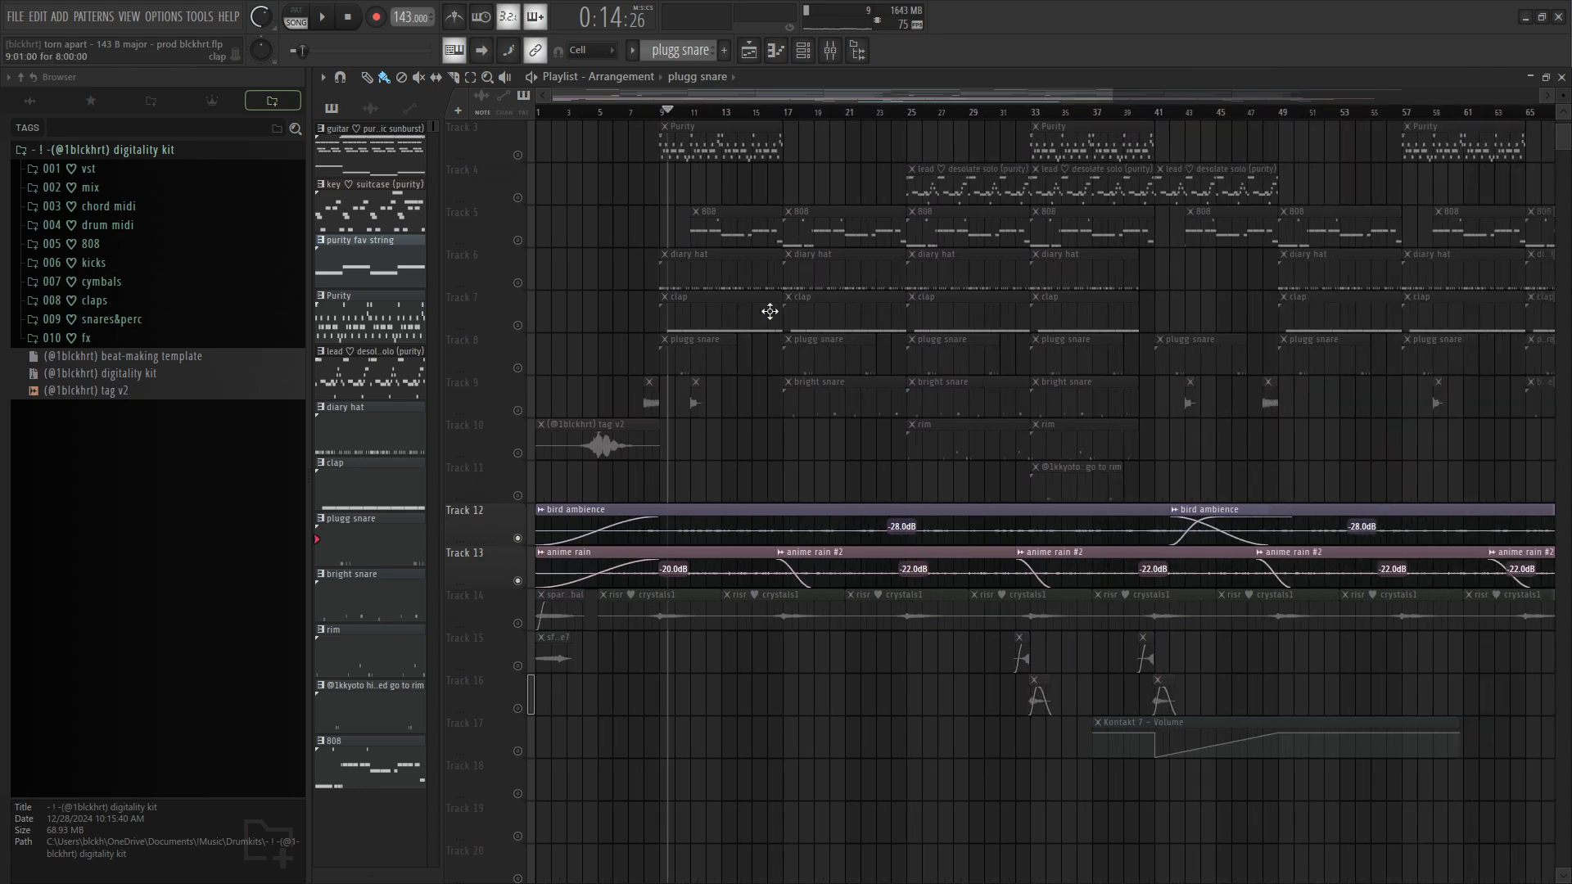
scroll(822, 385, "up", 4)
scroll(823, 372, "down", 4)
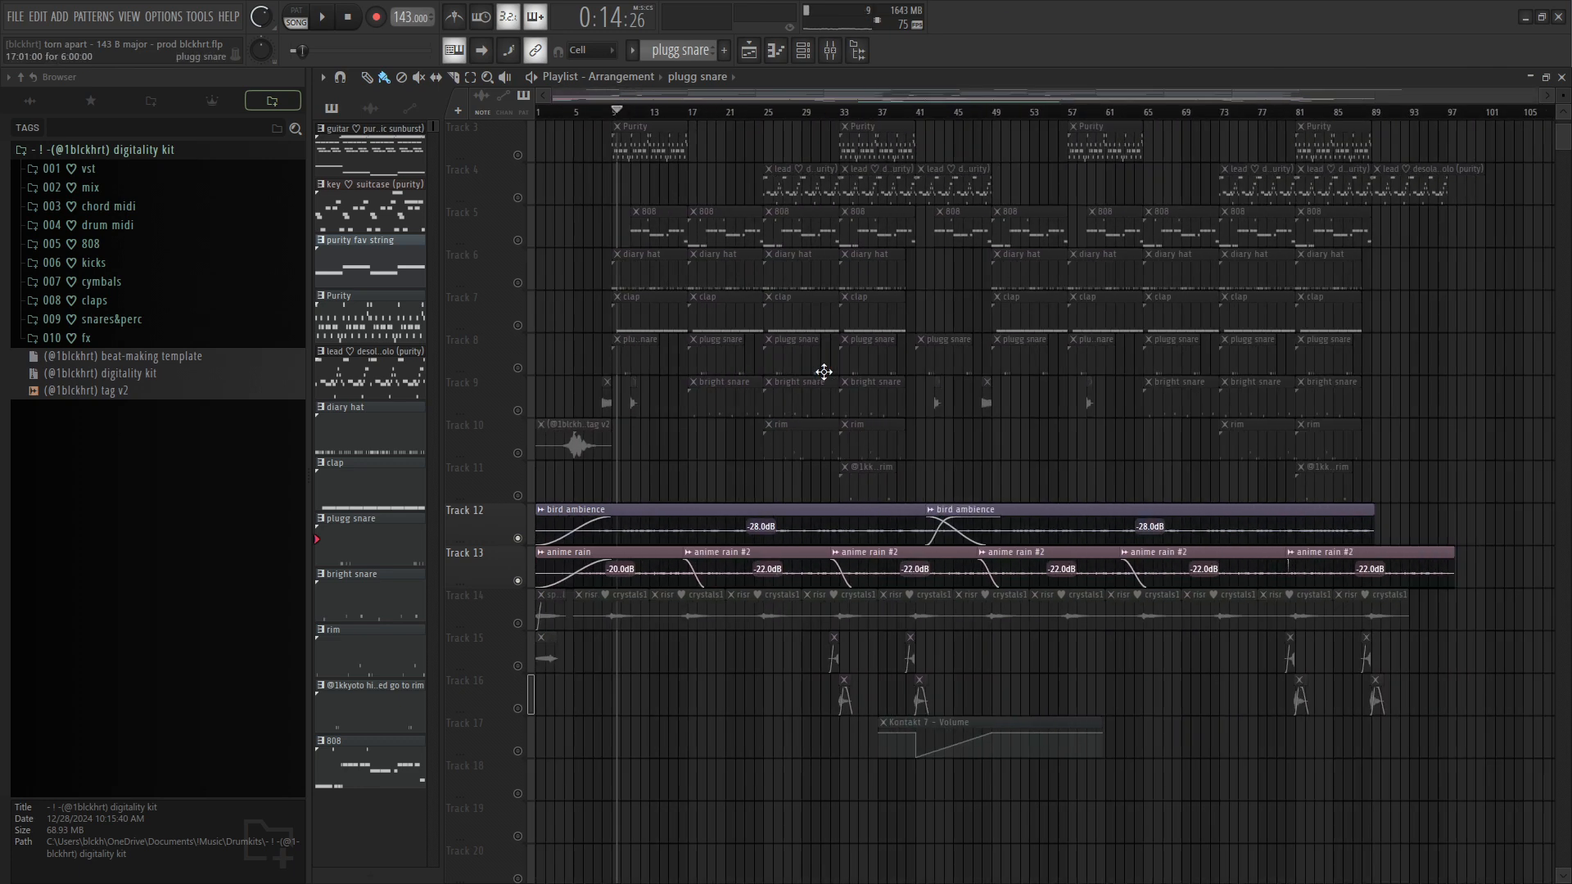
scroll(641, 449, "up", 5)
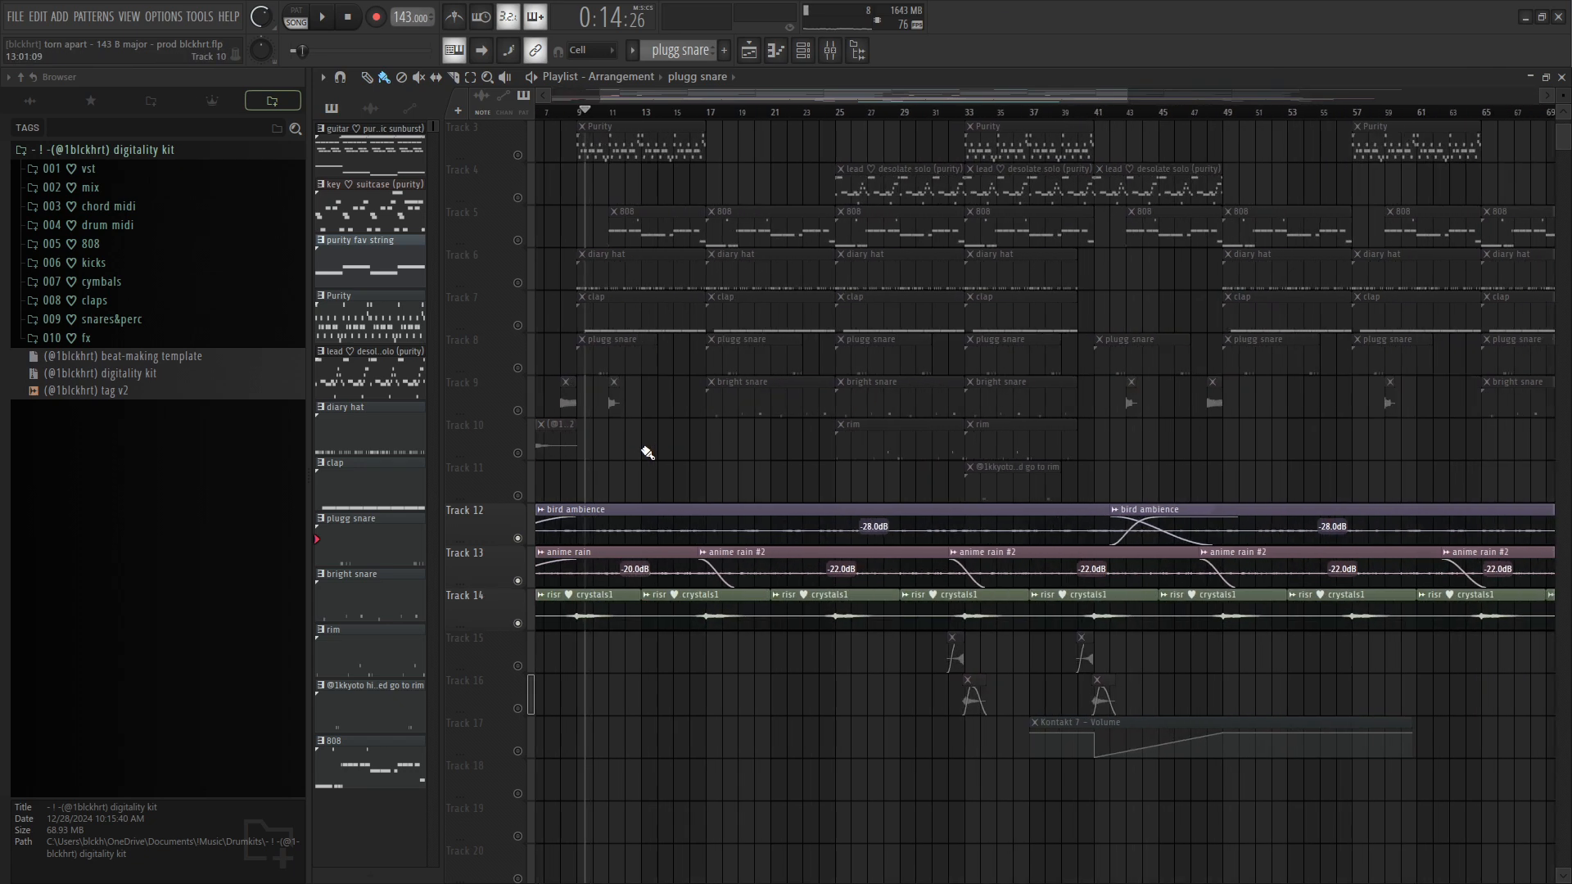
left_click(789, 111)
key("space")
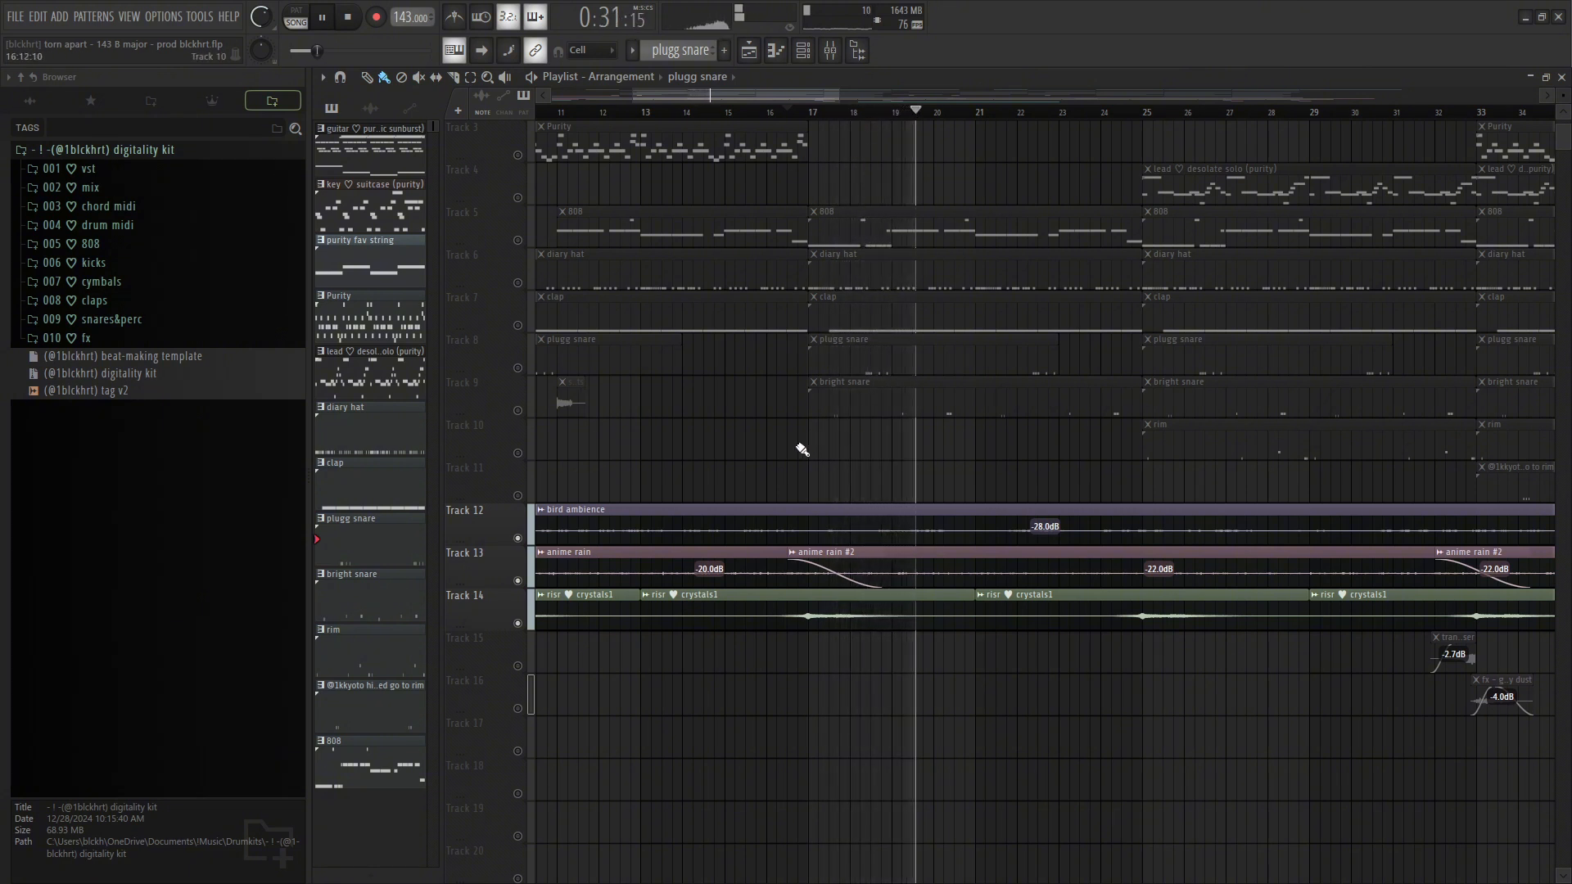
key("space")
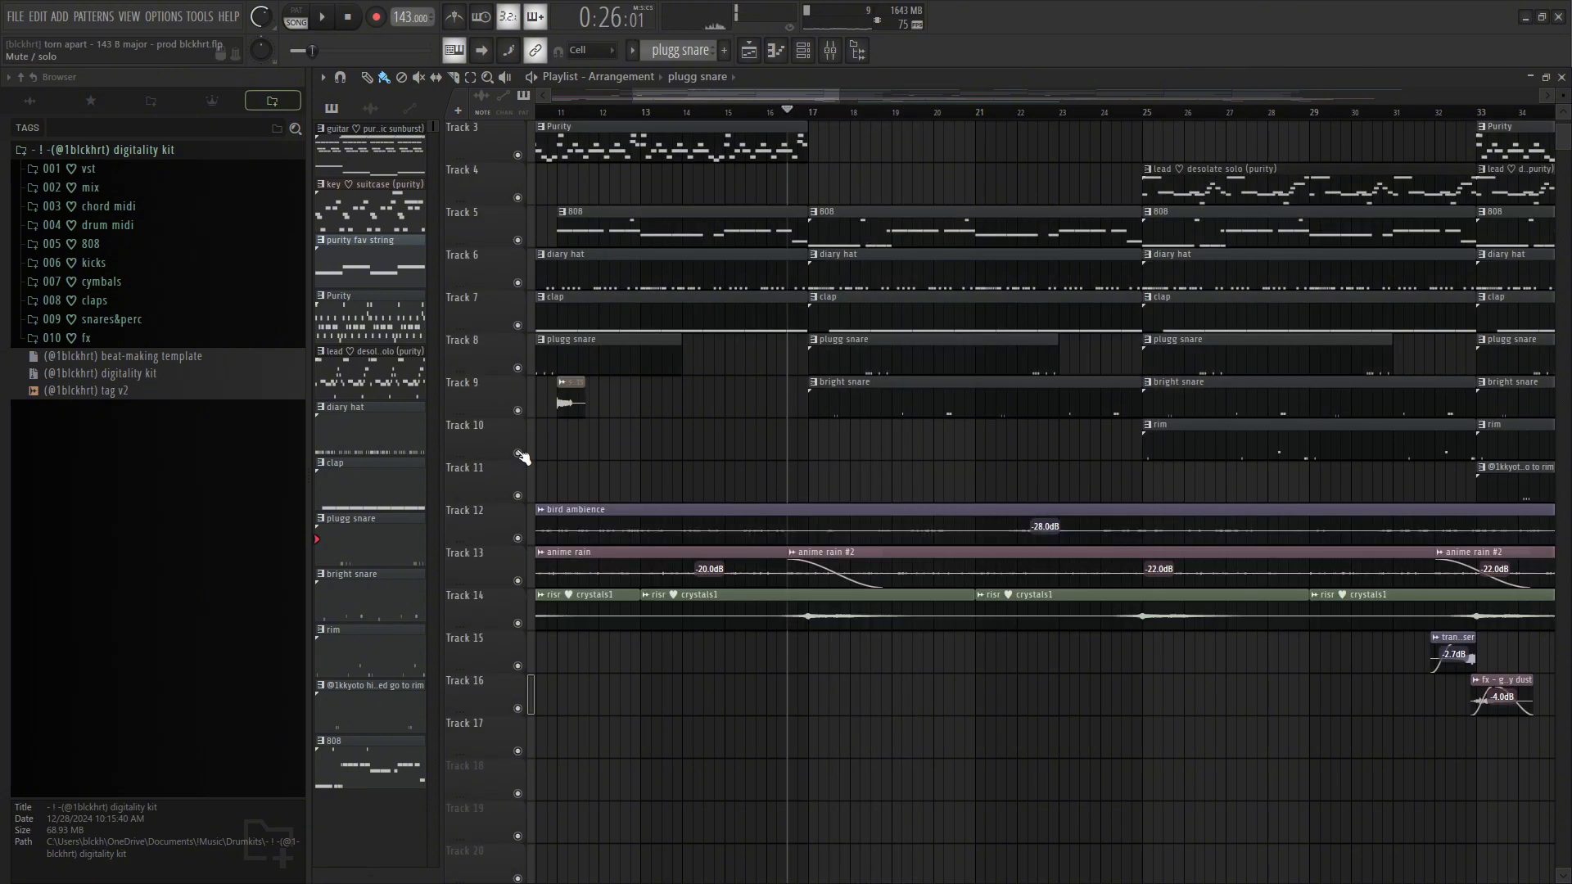
Examine the full arrangement and how the risr crystals clips repeat along Track 14
scroll(649, 456, "down", 4)
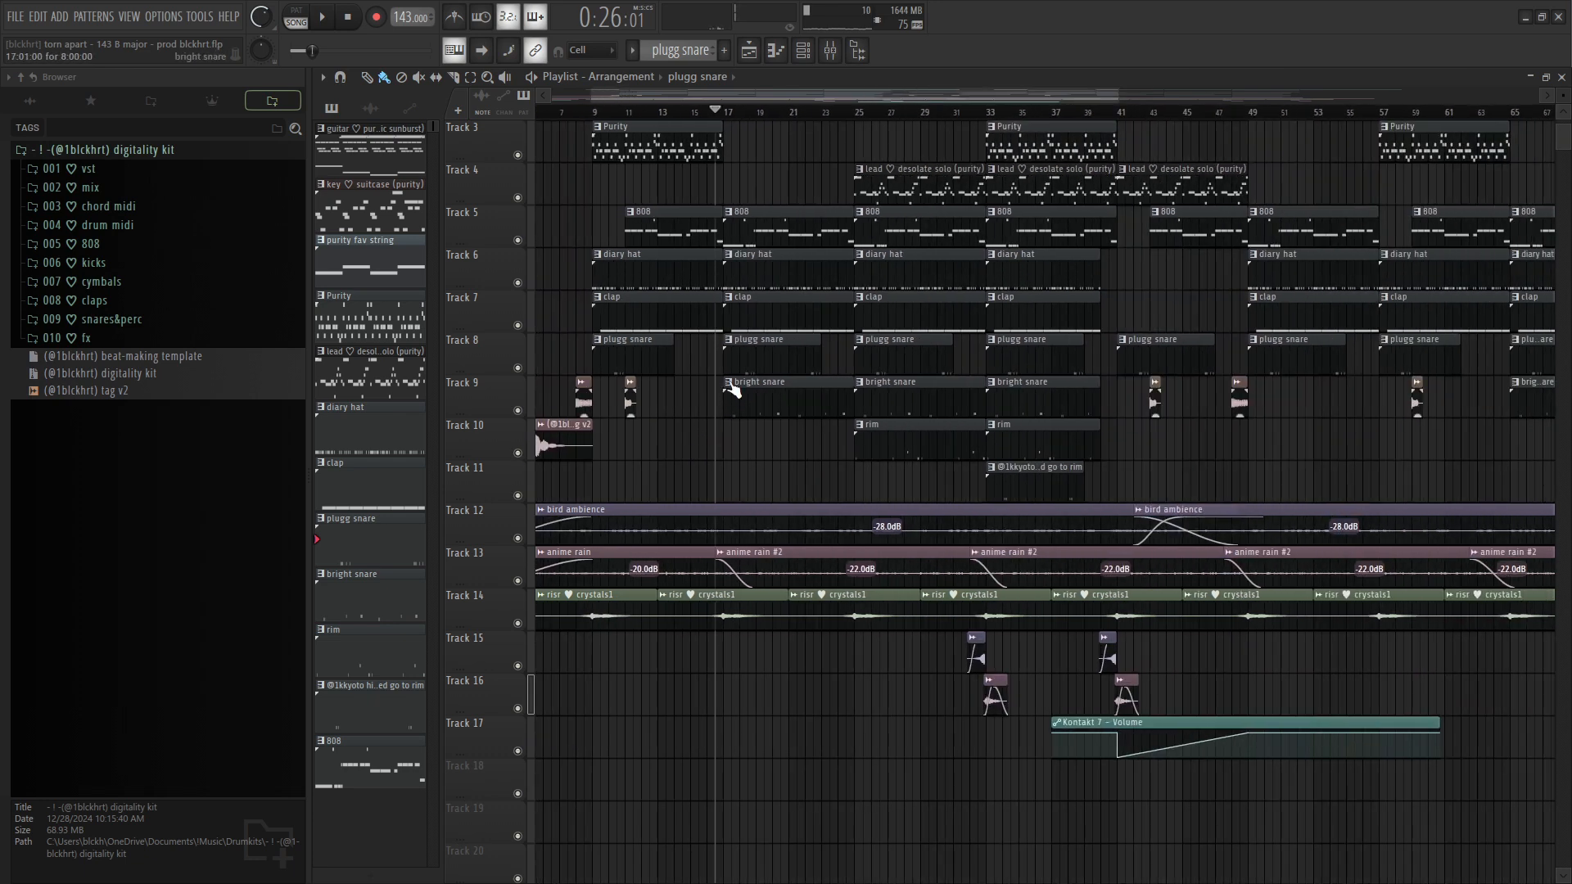
scroll(746, 361, "down", 2)
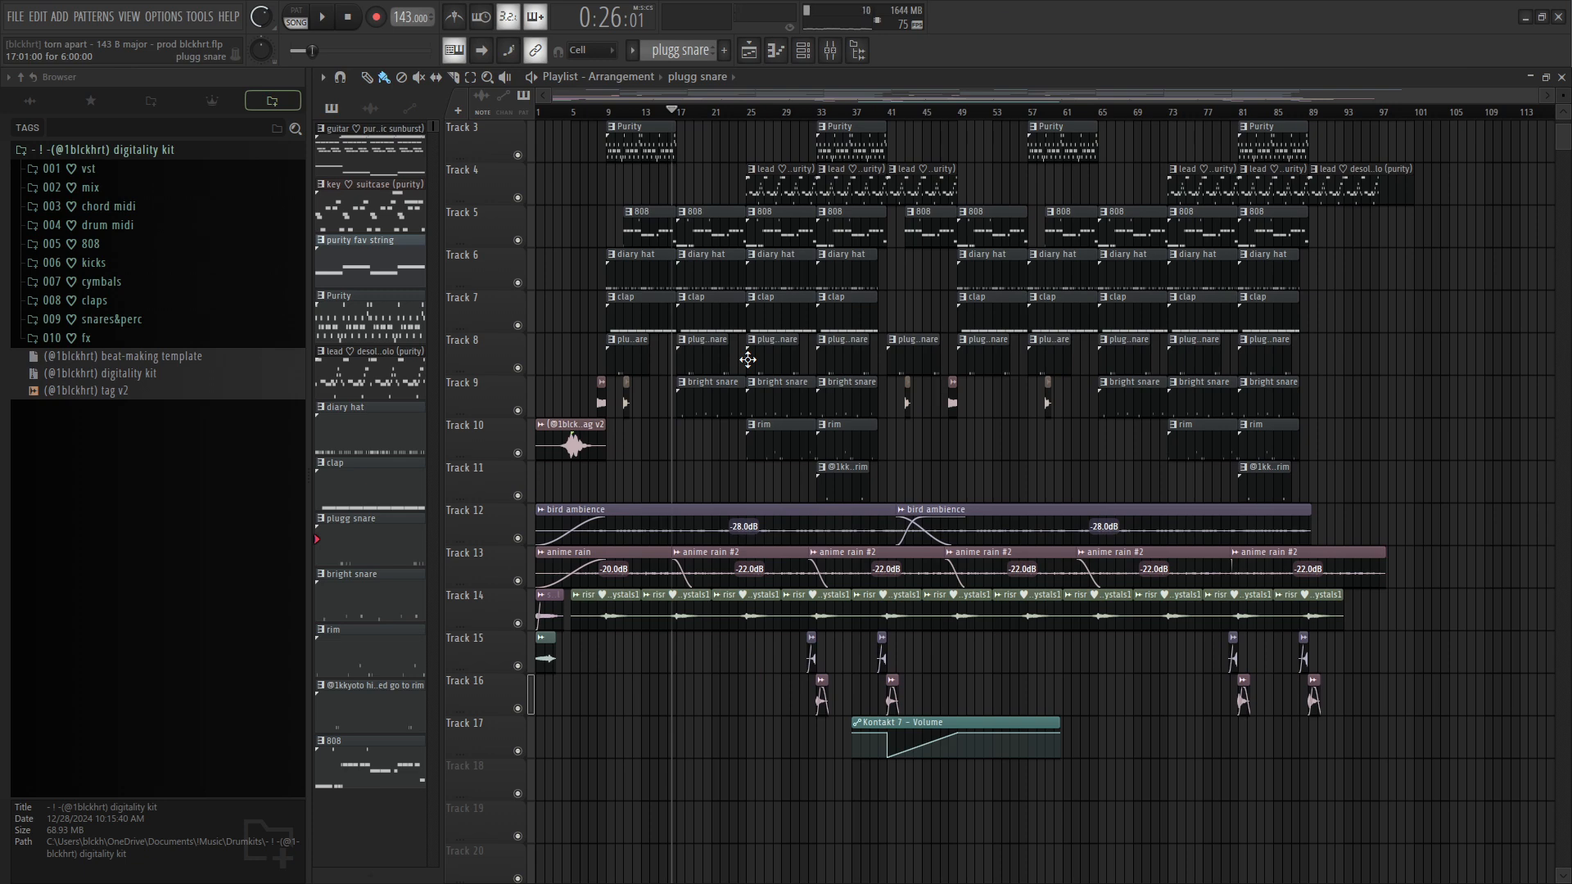
scroll(668, 611, "up", 2)
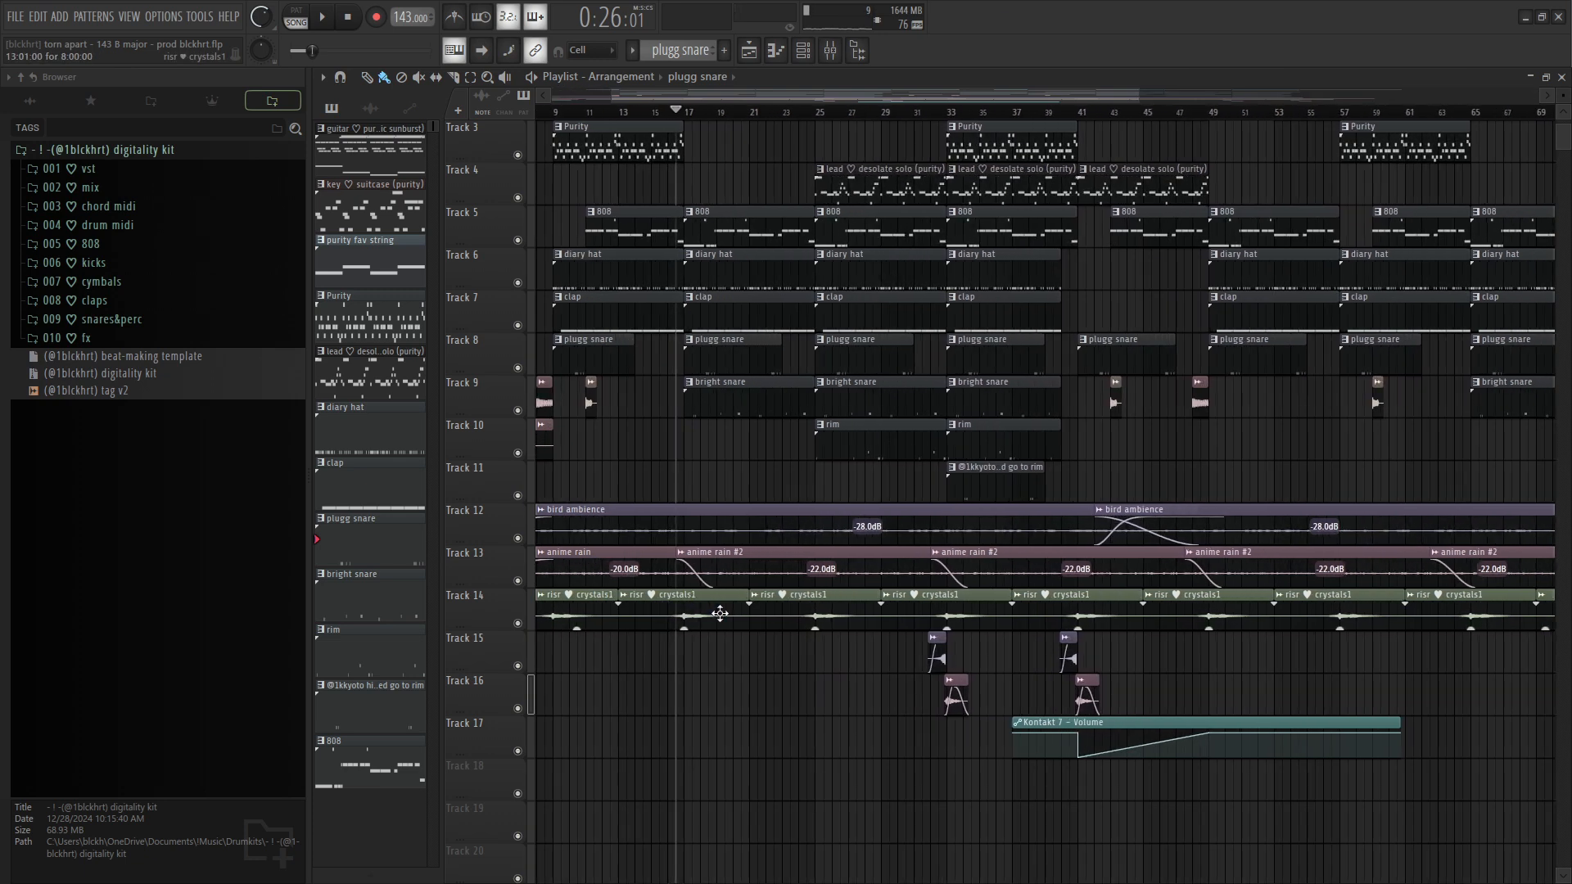
scroll(719, 613, "down", 2)
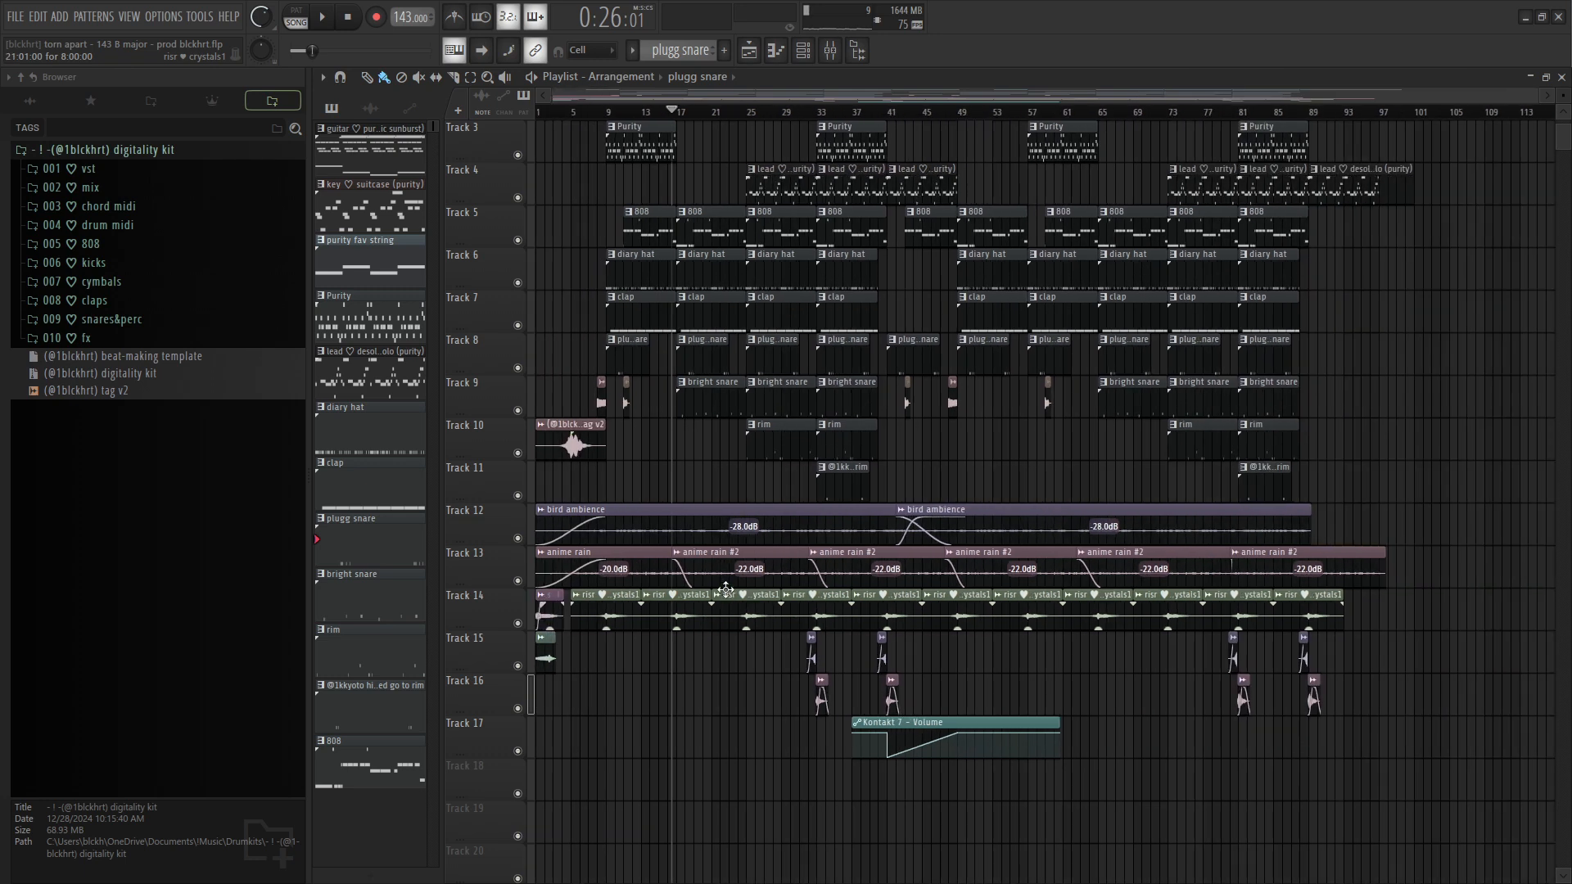
scroll(956, 612, "up", 1)
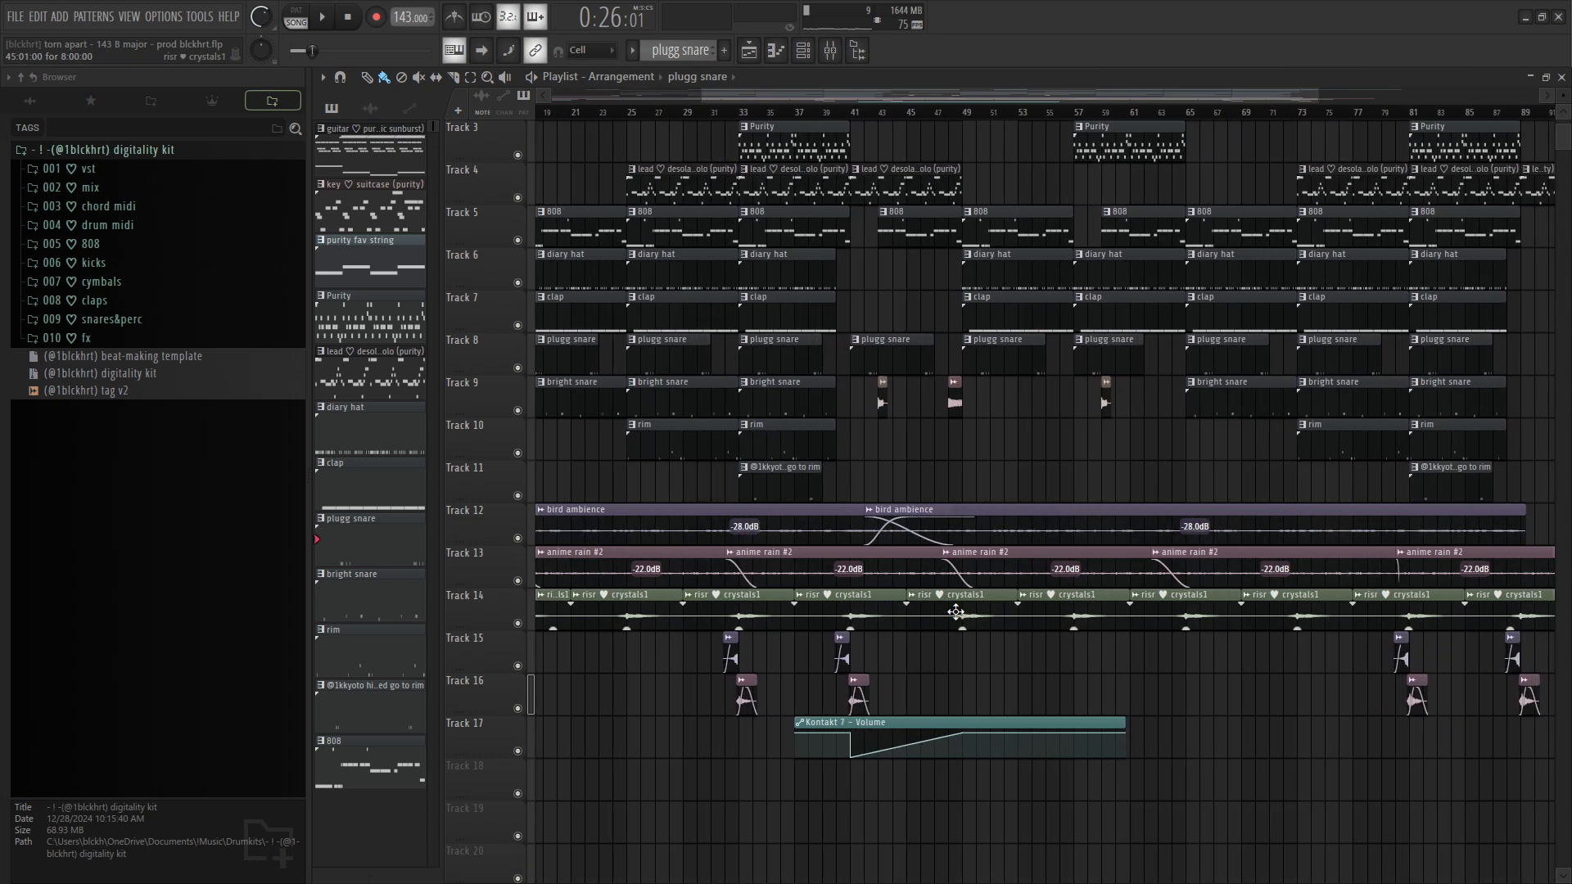
Place the playhead at bar 41 and examine the Kontakt 7 - Volume automation on Track 17 beneath the guitar clips
scroll(942, 609, "up", 2)
scroll(730, 192, "up", 2)
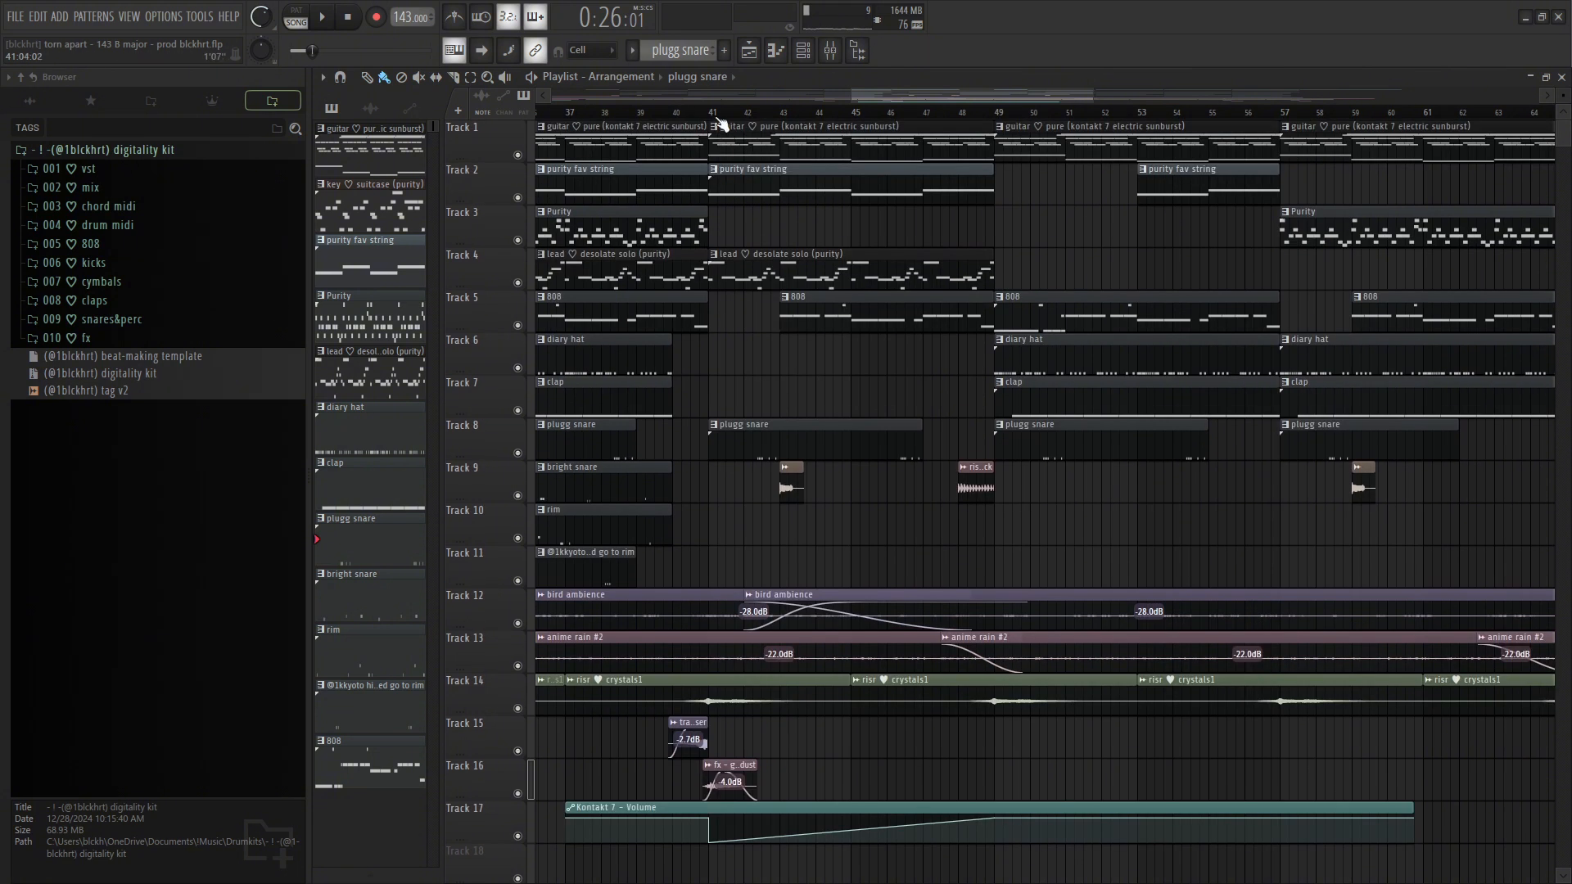
left_click(721, 124)
scroll(748, 225, "down", 5)
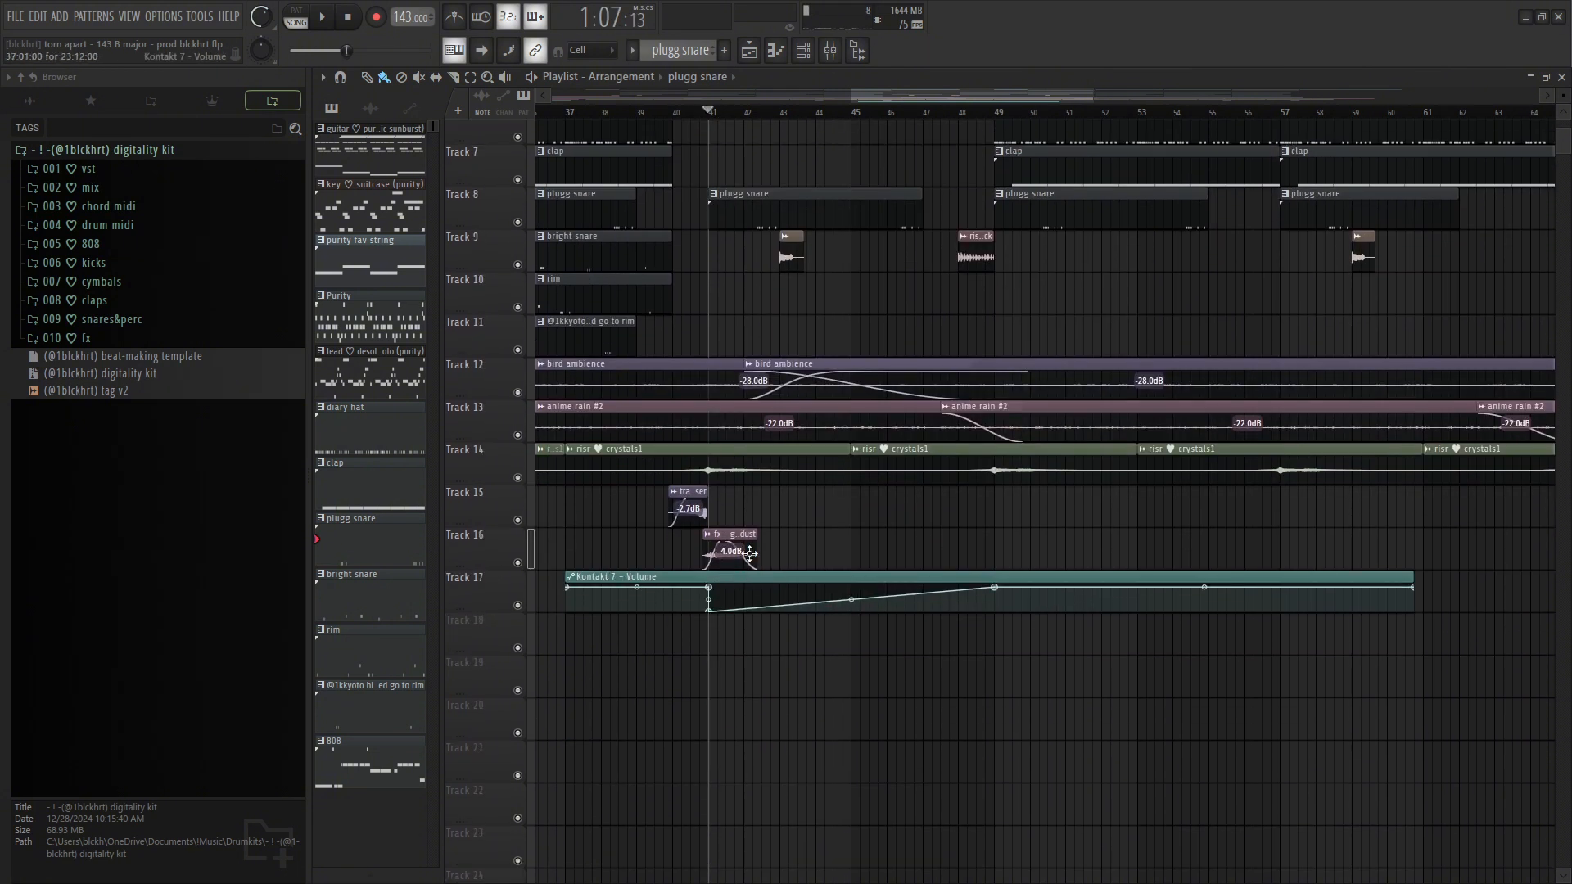
scroll(749, 554, "up", 5)
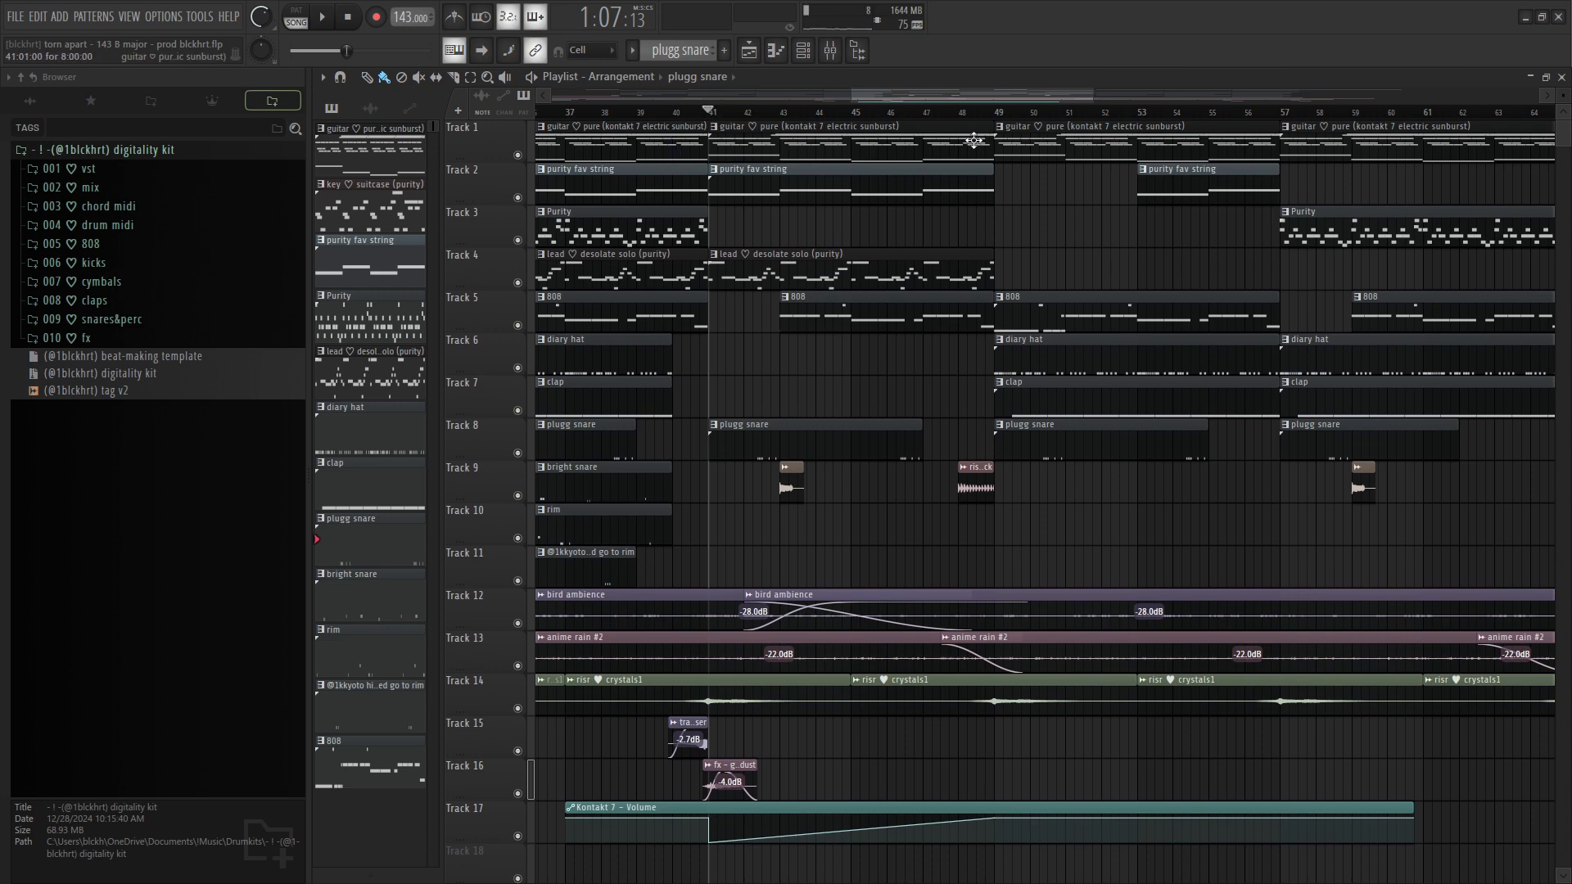
scroll(1101, 124, "up", 4)
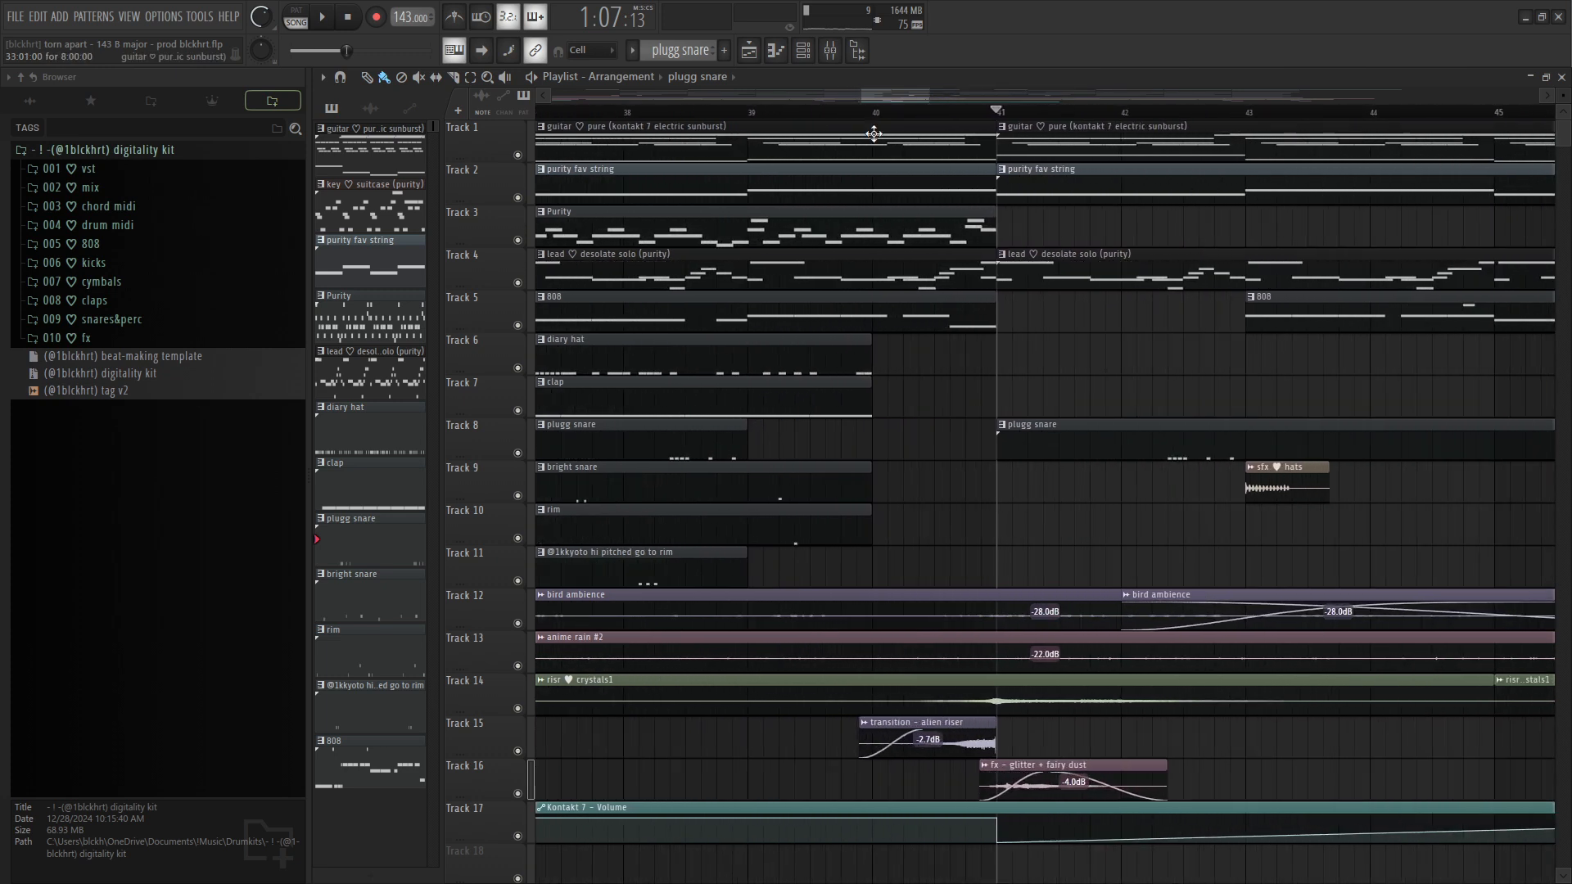
Audition the full mix from late in bar 39 through the transition into bar 41, and stop playback
left_click(860, 113)
key("space")
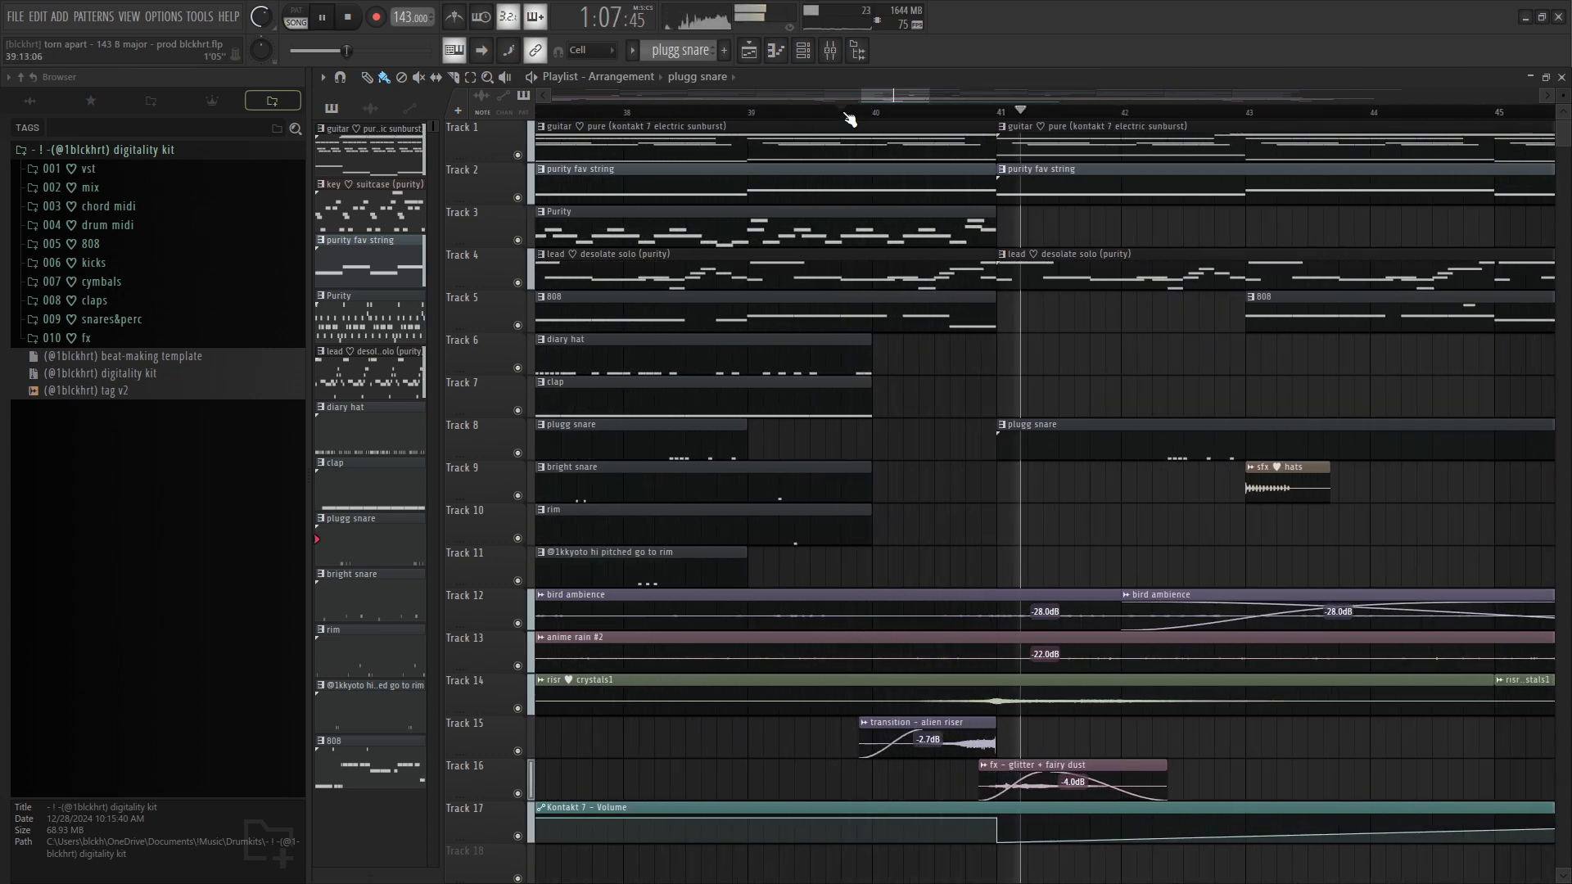
key("space")
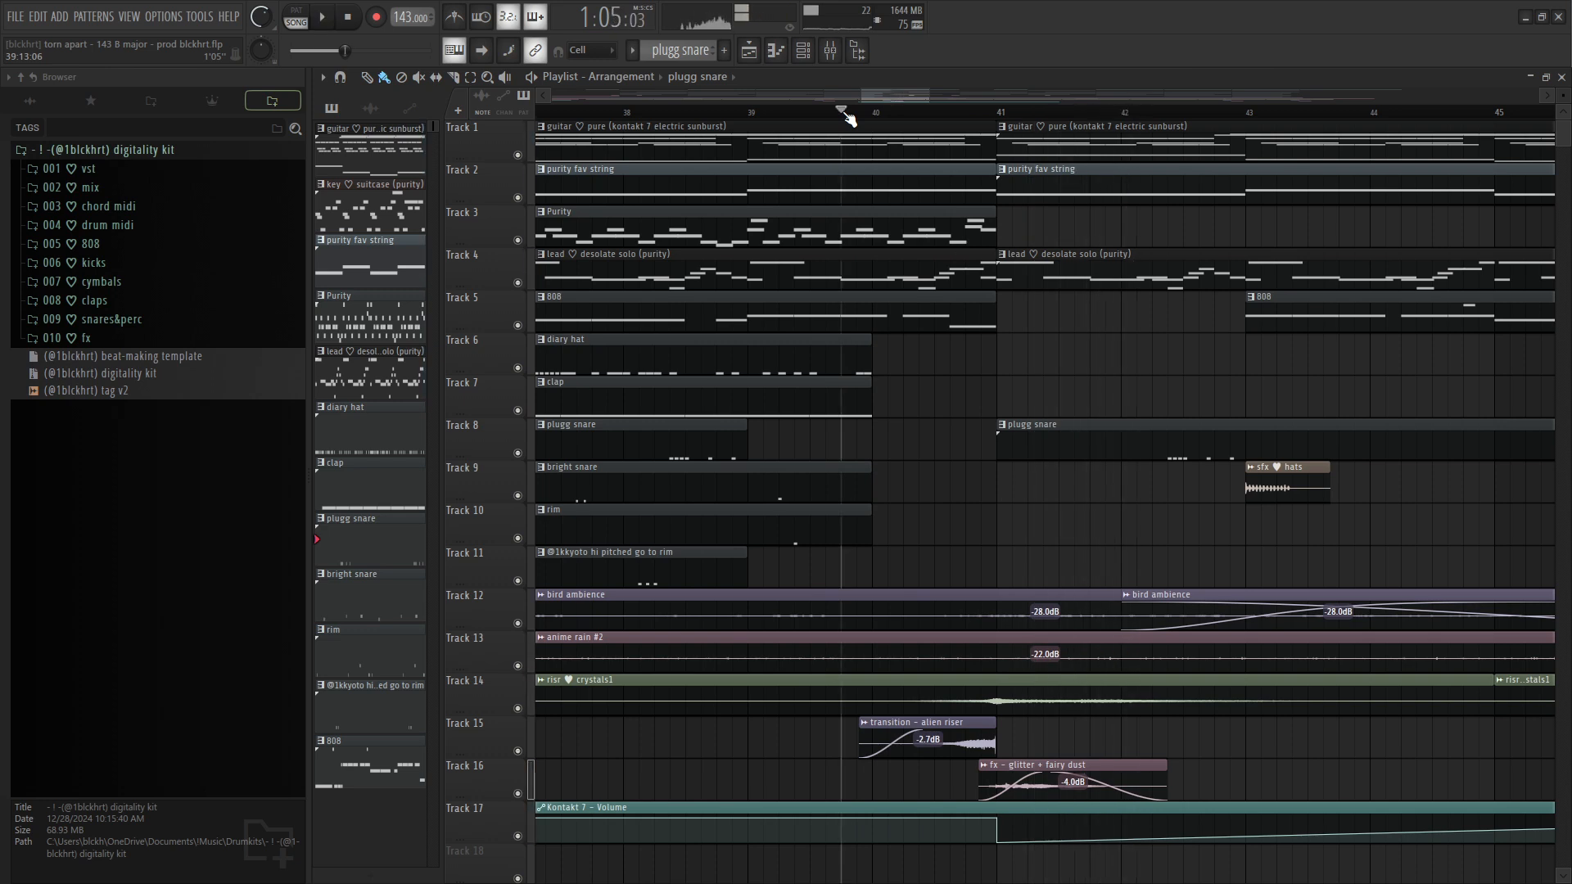
scroll(953, 363, "down", 1)
scroll(953, 363, "down", 6)
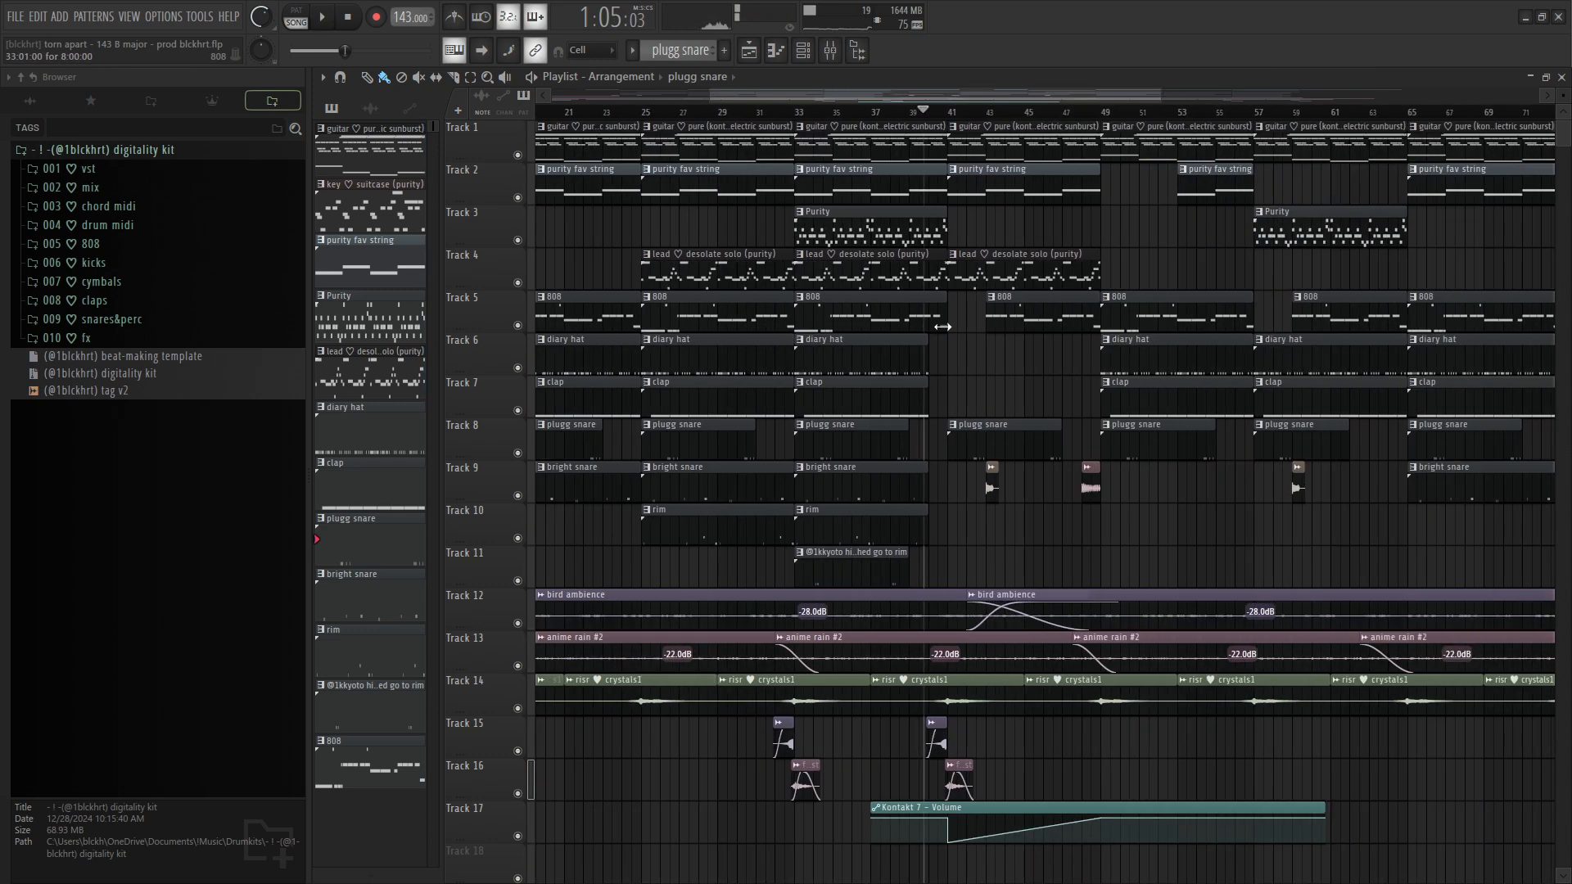